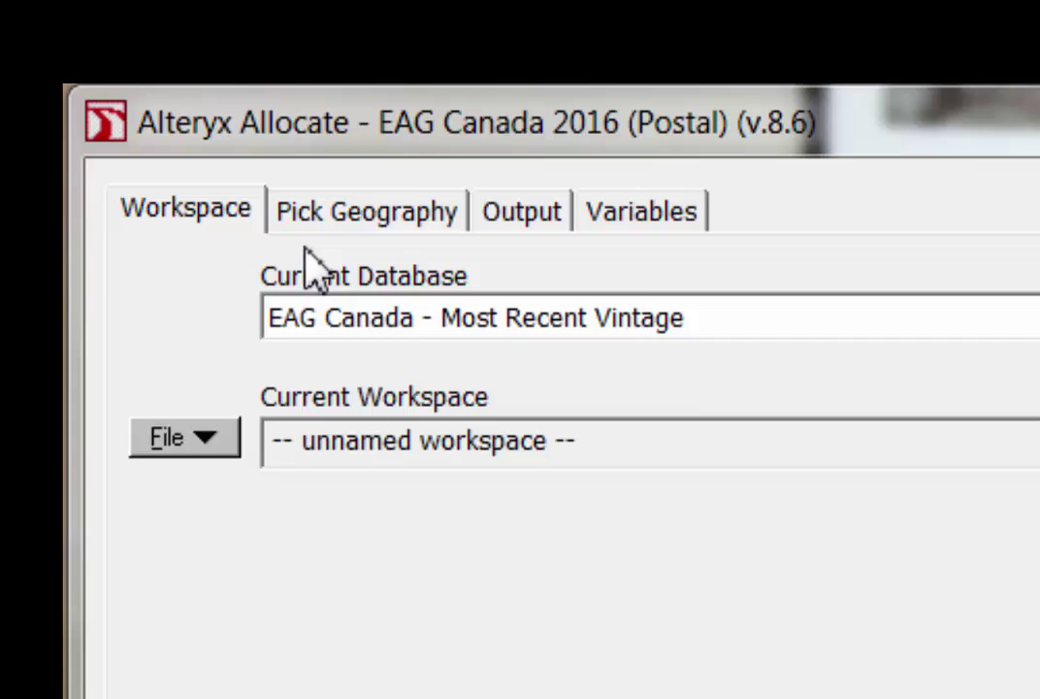
{"action": "left_click", "coordinate": [325, 229]}
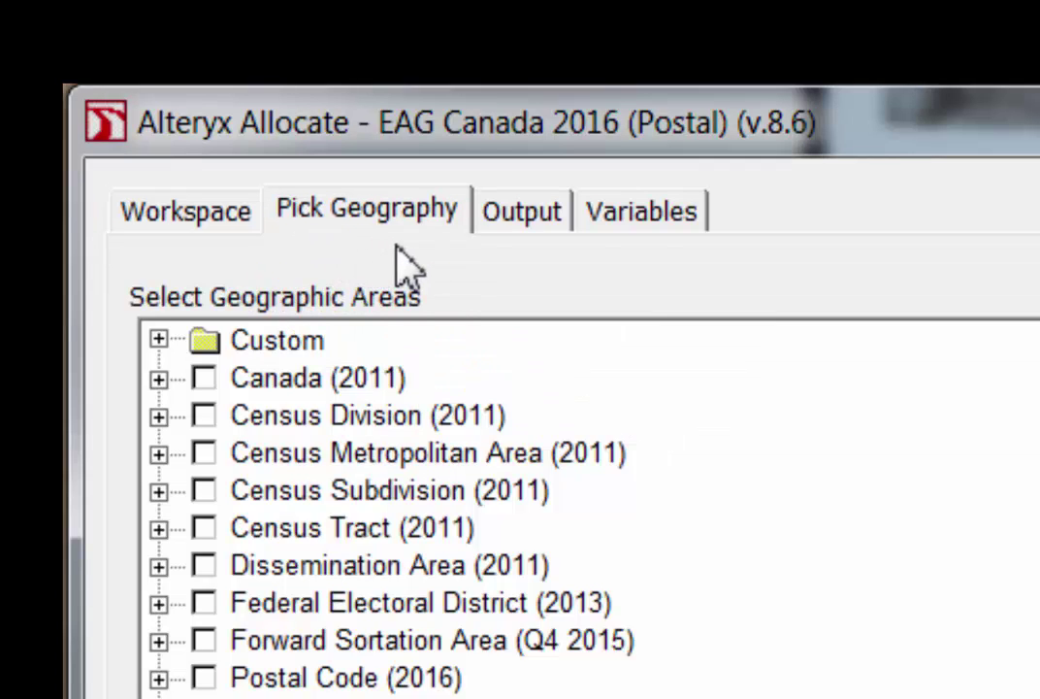
{"action": "left_click", "coordinate": [653, 237]}
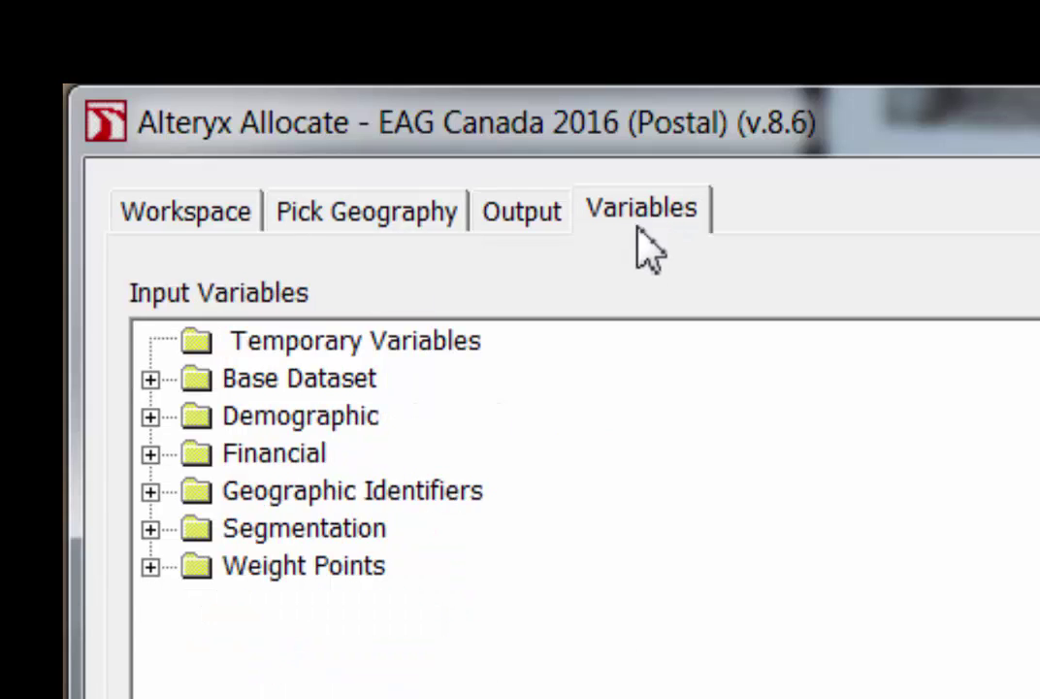
{"action": "left_click", "coordinate": [521, 215]}
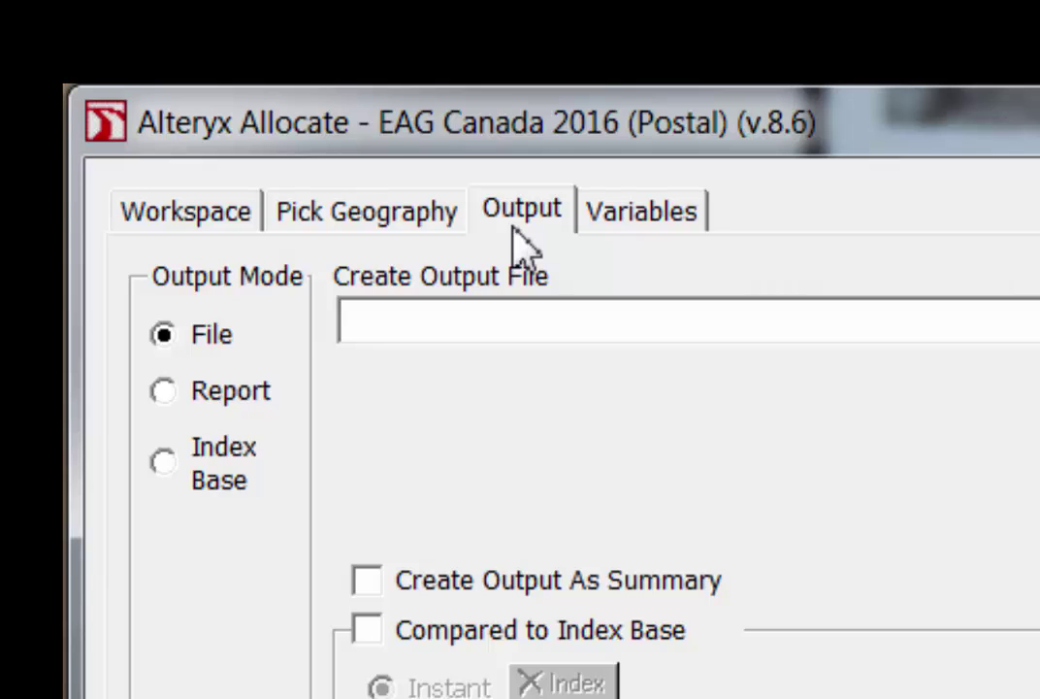
{"action": "left_click", "coordinate": [212, 218]}
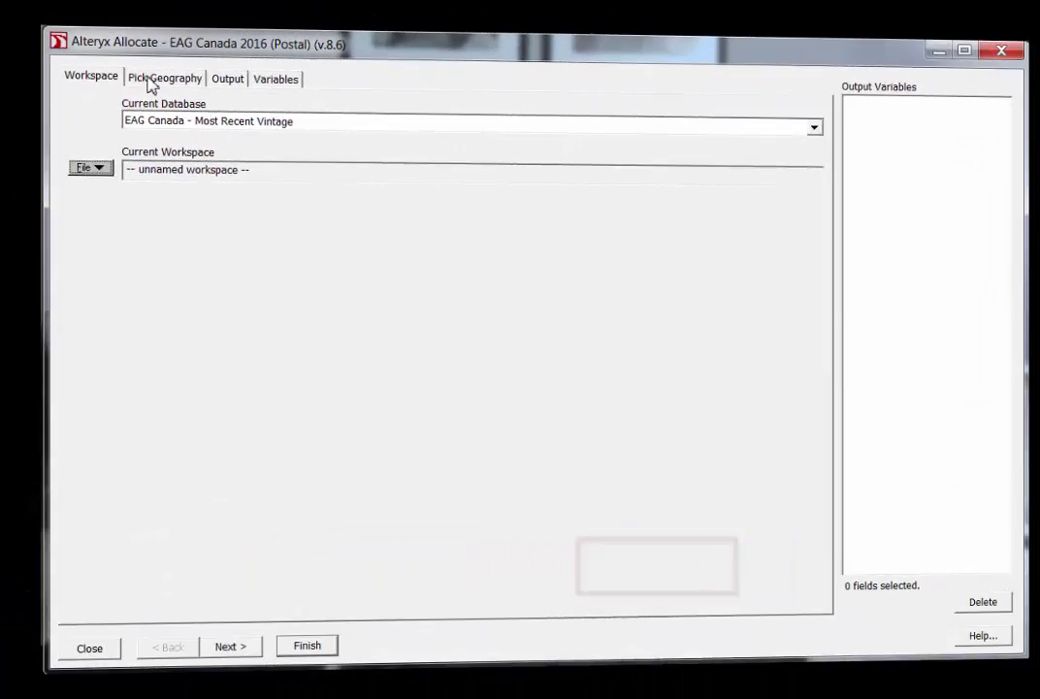
- Show the Pick Geography page listing area levels from Canada (2011) to Province (2011)
{"action": "left_click", "coordinate": [271, 161]}
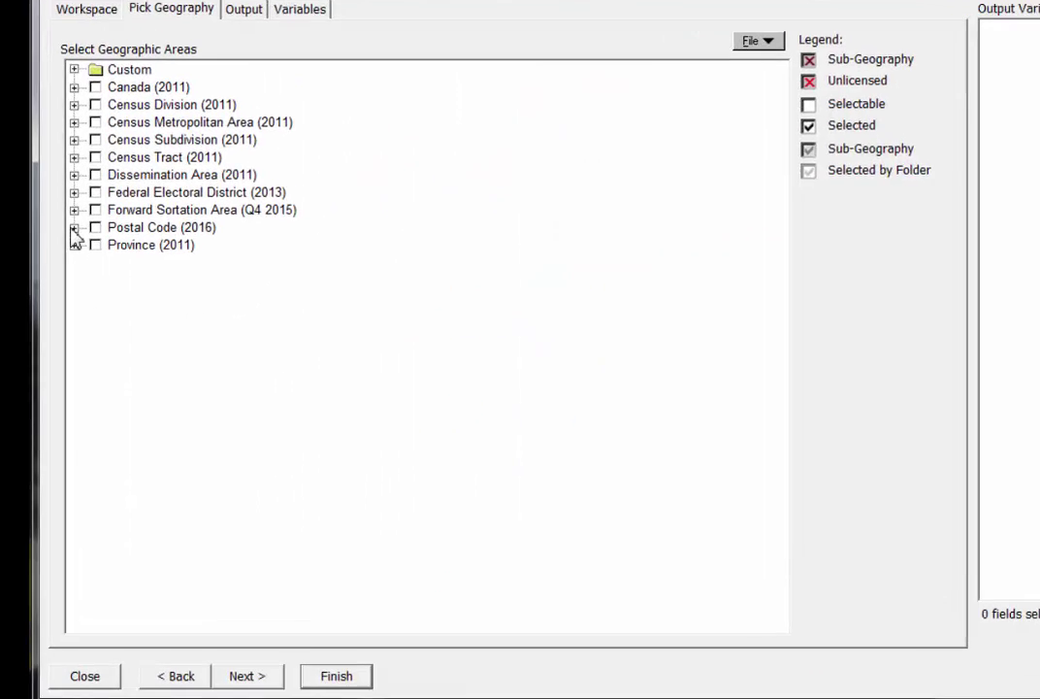
- Expand Postal Code (2016) and its N - Ontario group to list codes from N0J onward
{"action": "left_click", "coordinate": [63, 262]}
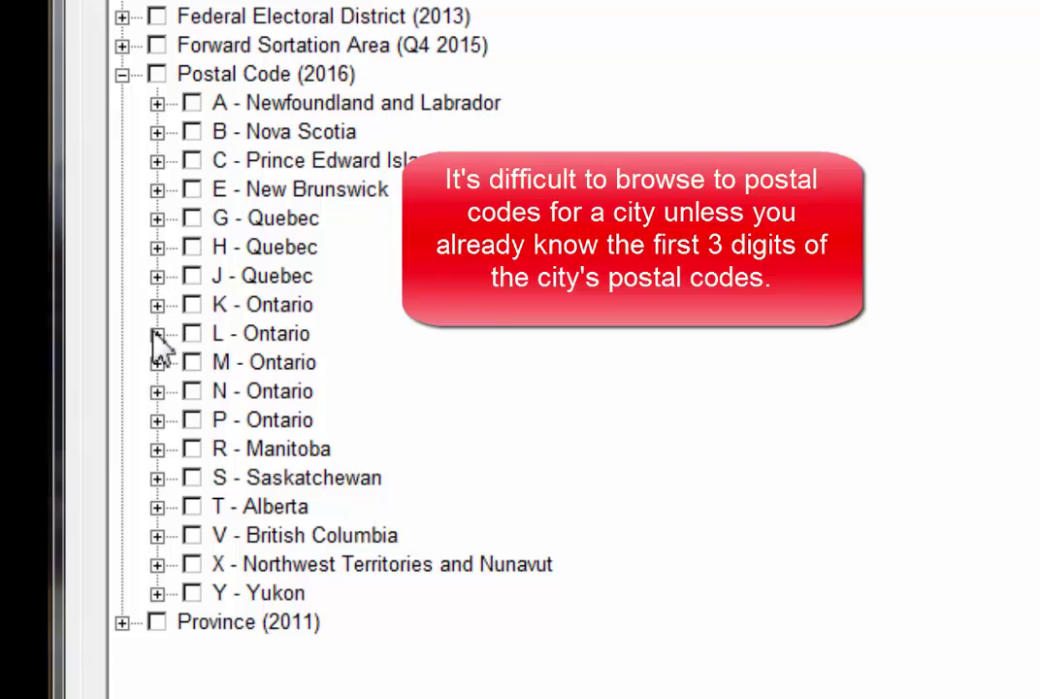
{"action": "left_click", "coordinate": [157, 391]}
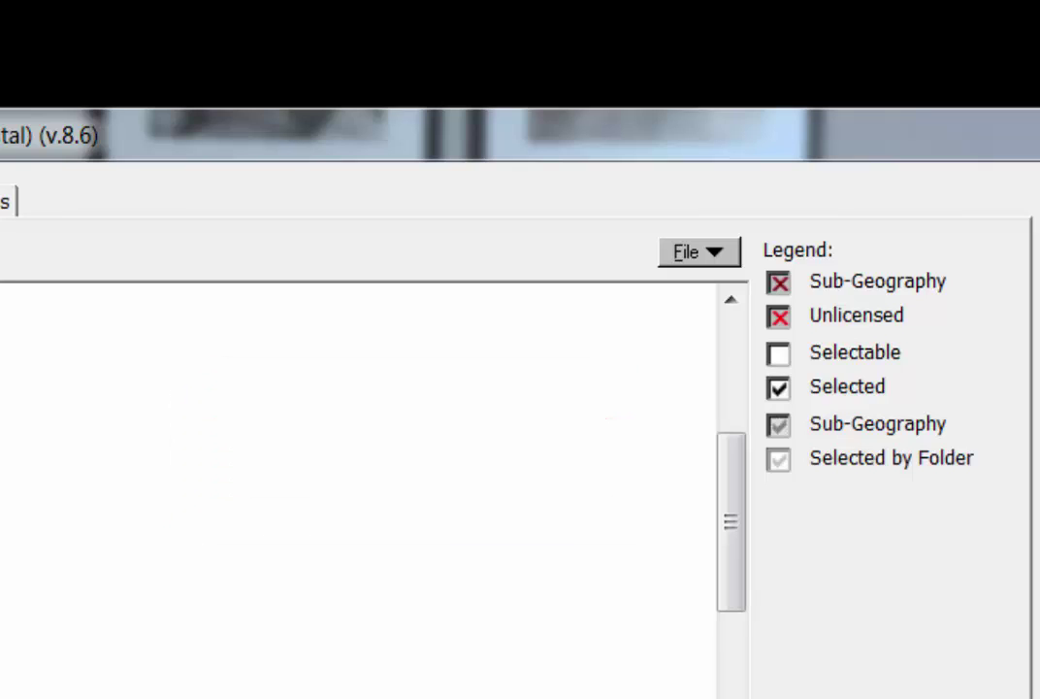
- Search Postal Code (2016) names for 'Kitchener' and select the 5652 matching geographies
{"action": "left_click", "coordinate": [700, 254]}
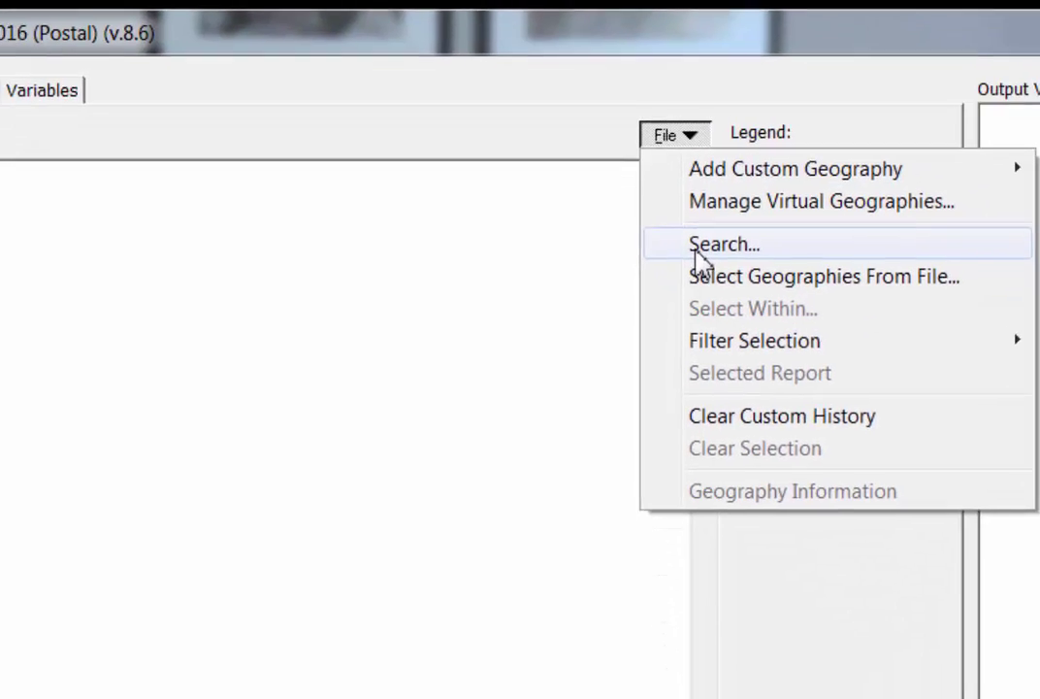
{"action": "left_click", "coordinate": [728, 388]}
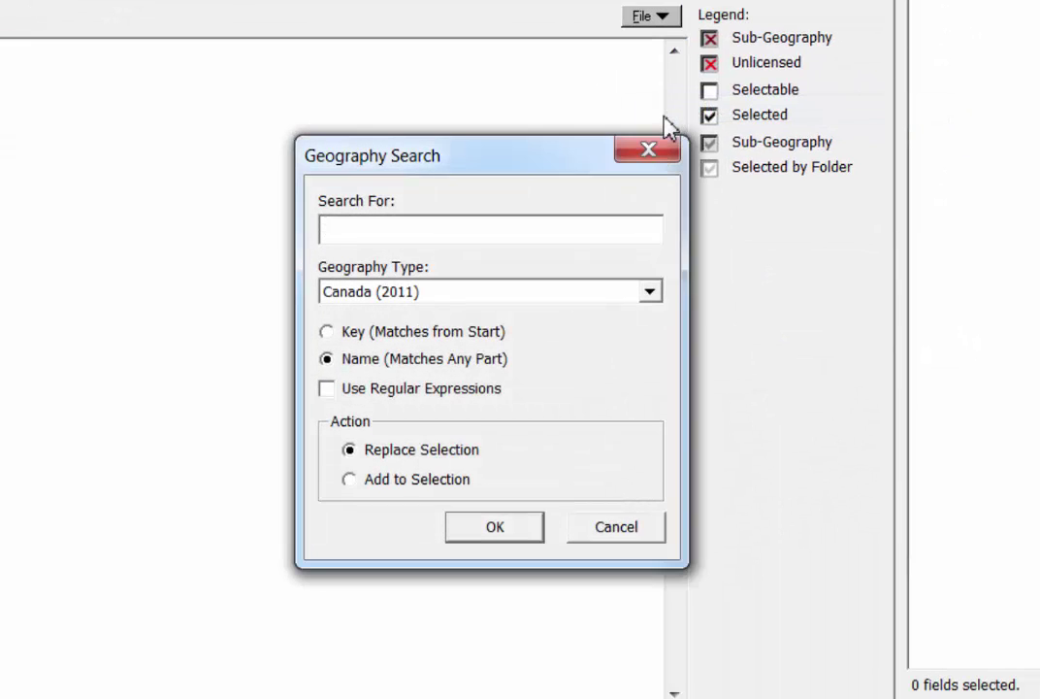
{"action": "type", "text": "Kitchener"}
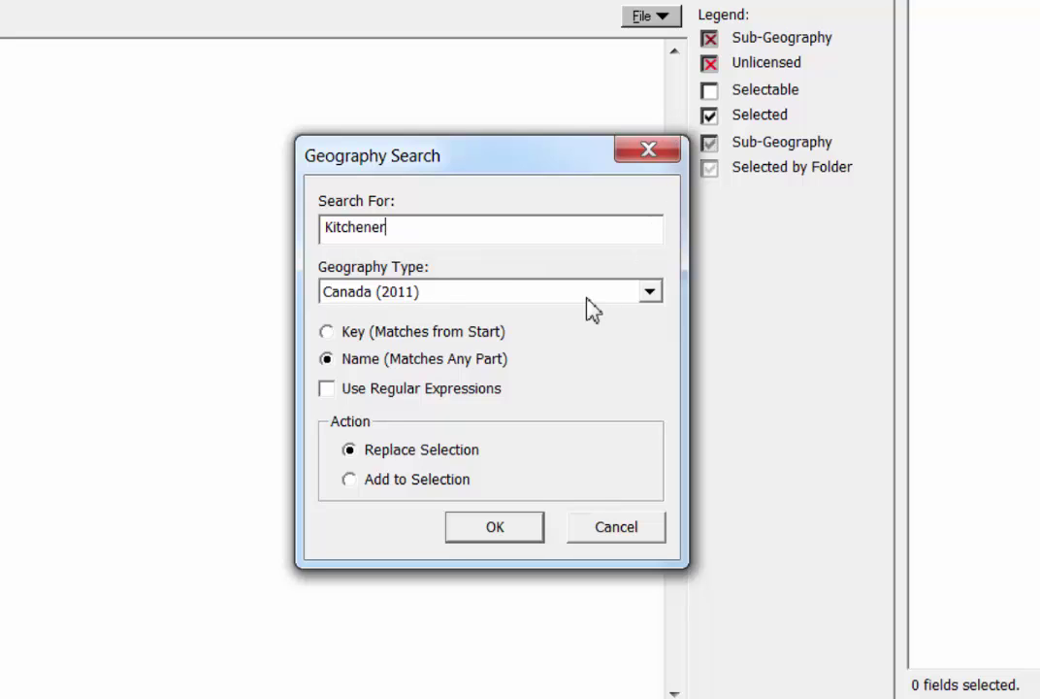
{"action": "left_click", "coordinate": [649, 295]}
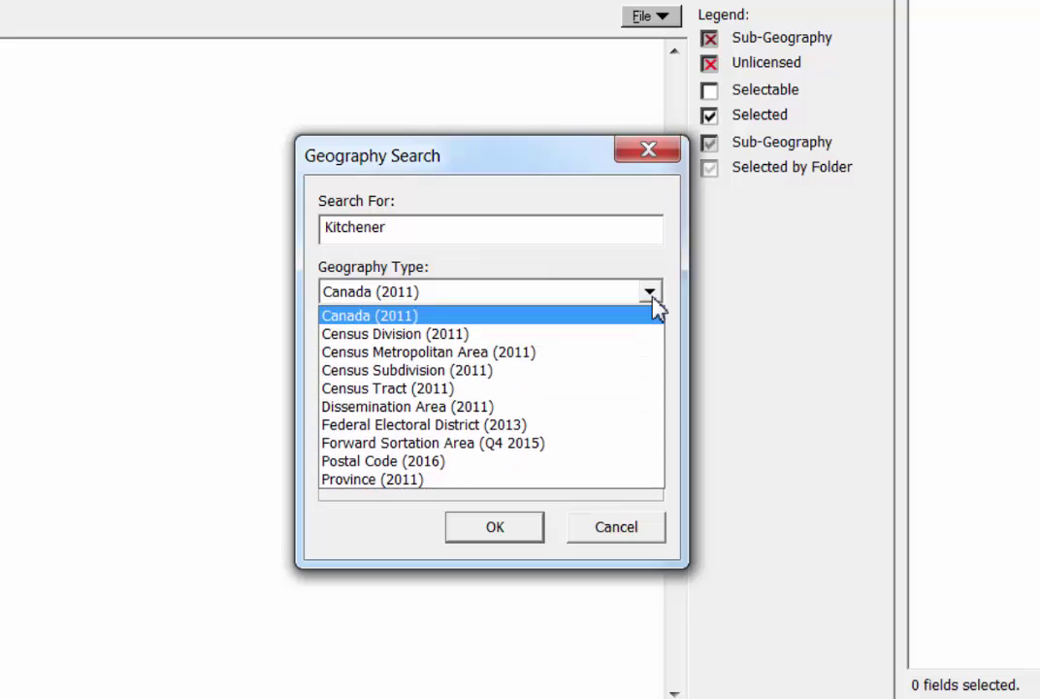
{"action": "left_click", "coordinate": [580, 462]}
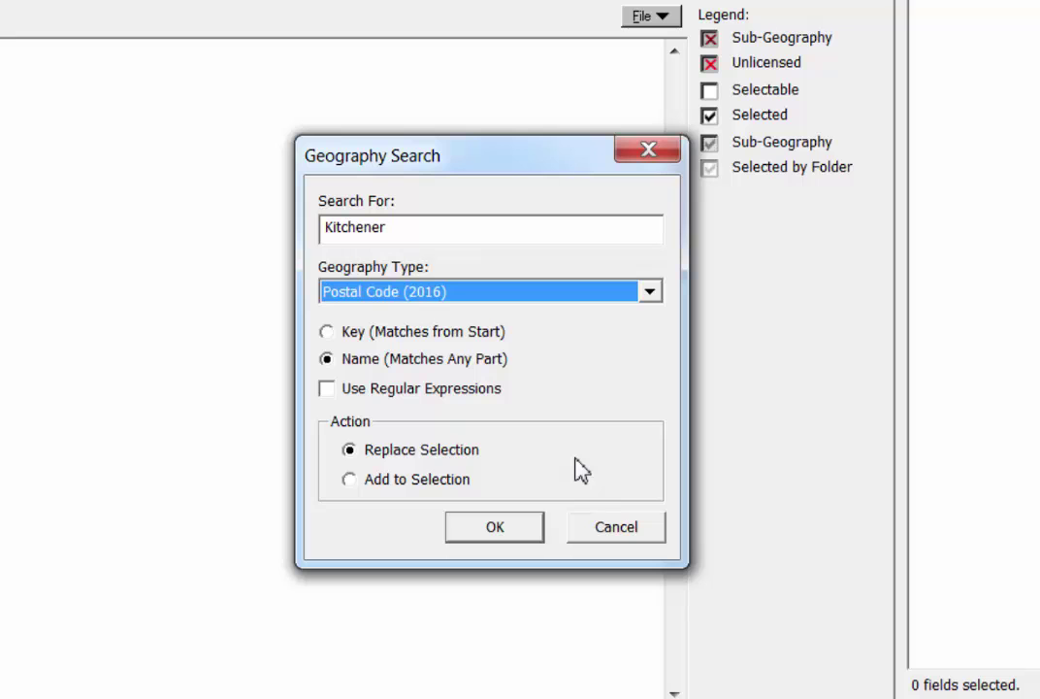
{"action": "left_click", "coordinate": [532, 528]}
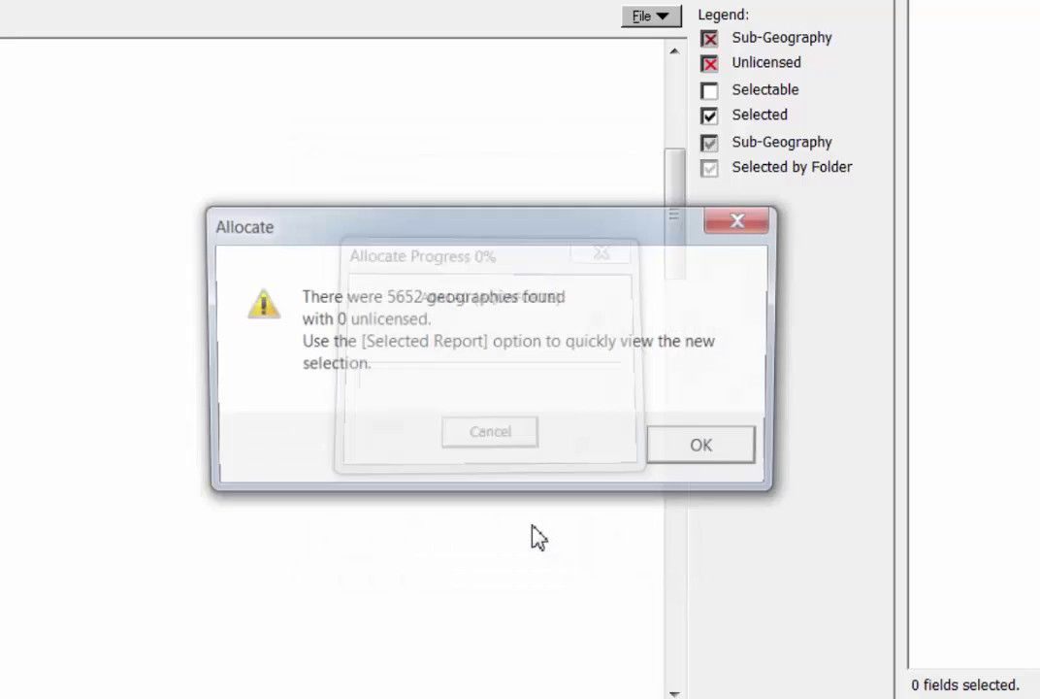
{"action": "left_click", "coordinate": [711, 473]}
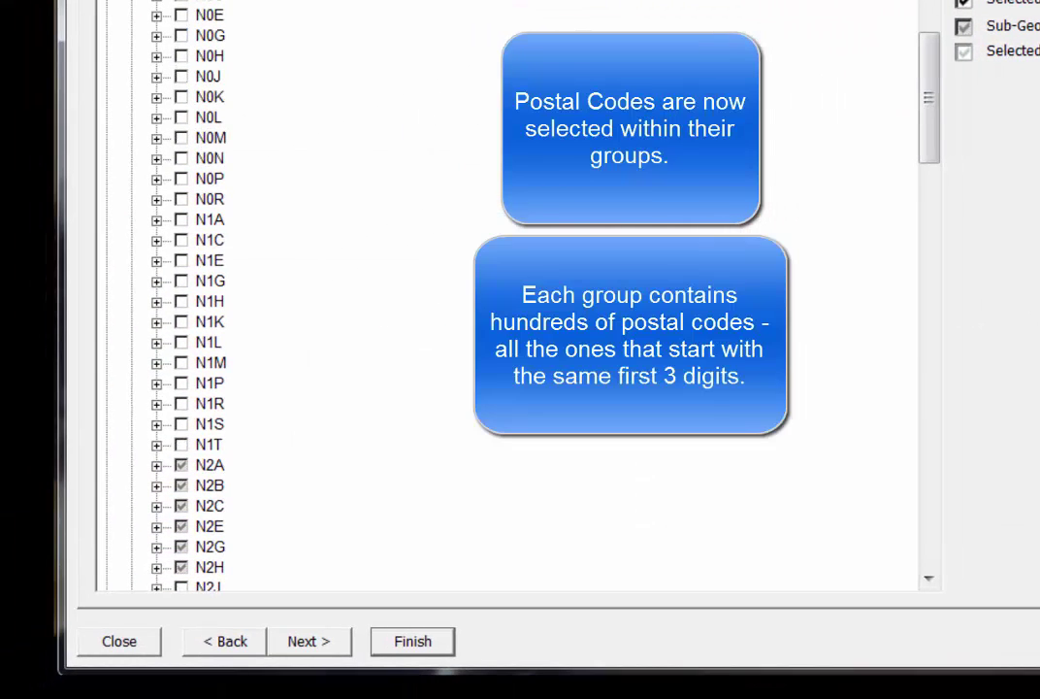
- Expand the N2A group in the geography tree to check its Kitchener postal codes
{"action": "left_click_drag", "start_coordinate": [922, 70], "coordinate": [896, 132]}
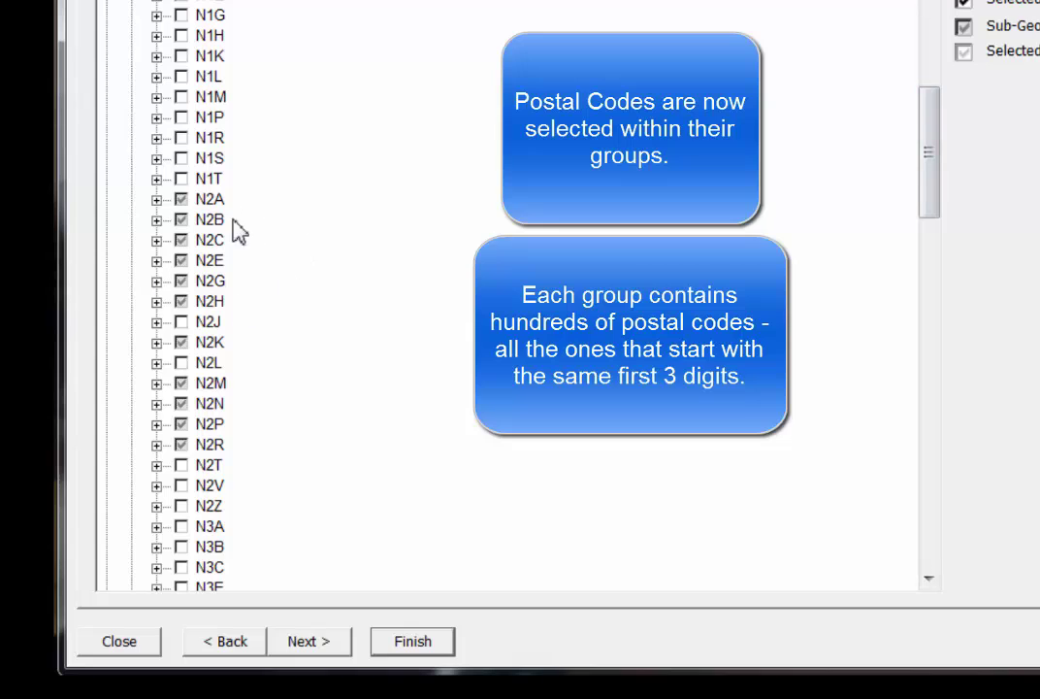
{"action": "left_click", "coordinate": [156, 199]}
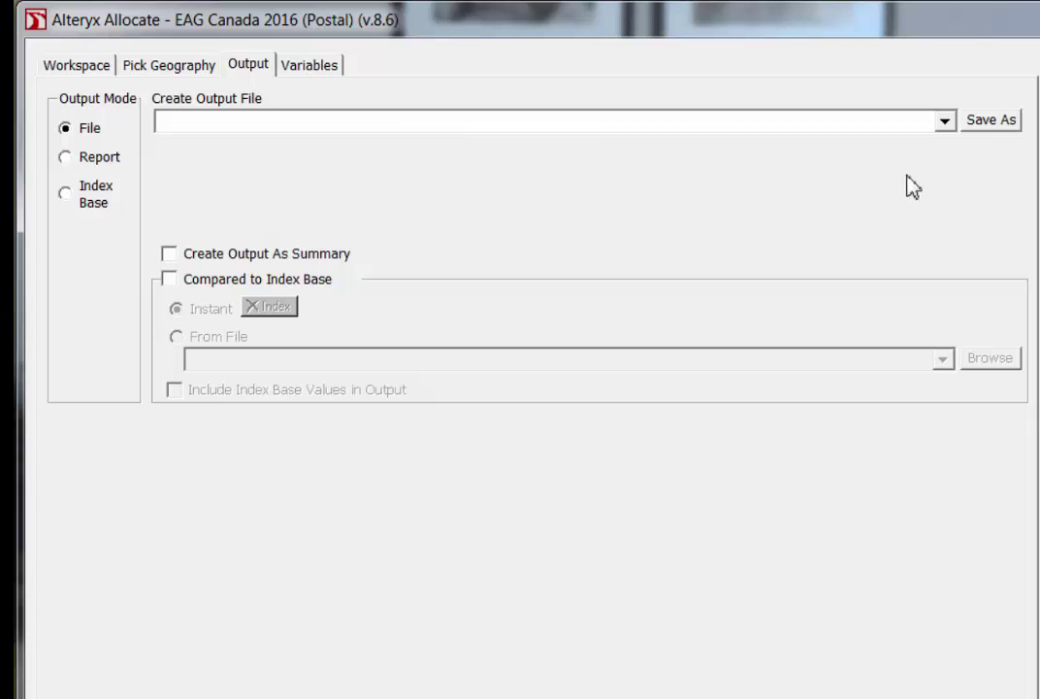
- Save the output as Excel 97-2003 file 'rec fees kitchener' with worksheet Sheet1
{"action": "left_click", "coordinate": [984, 121]}
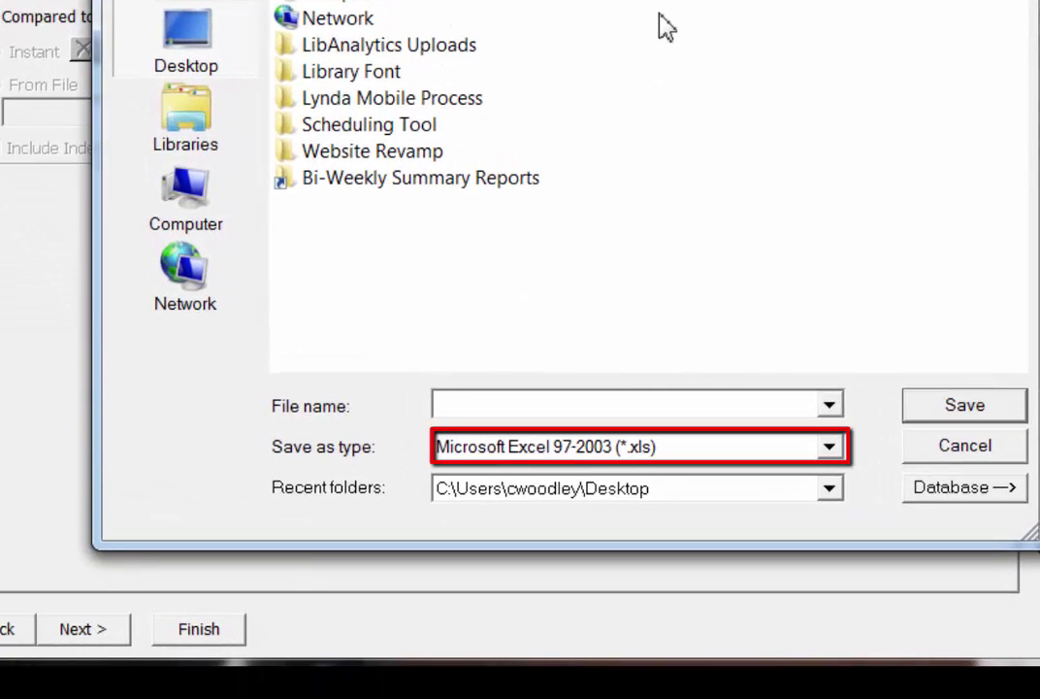
{"action": "type", "text": "rec "}
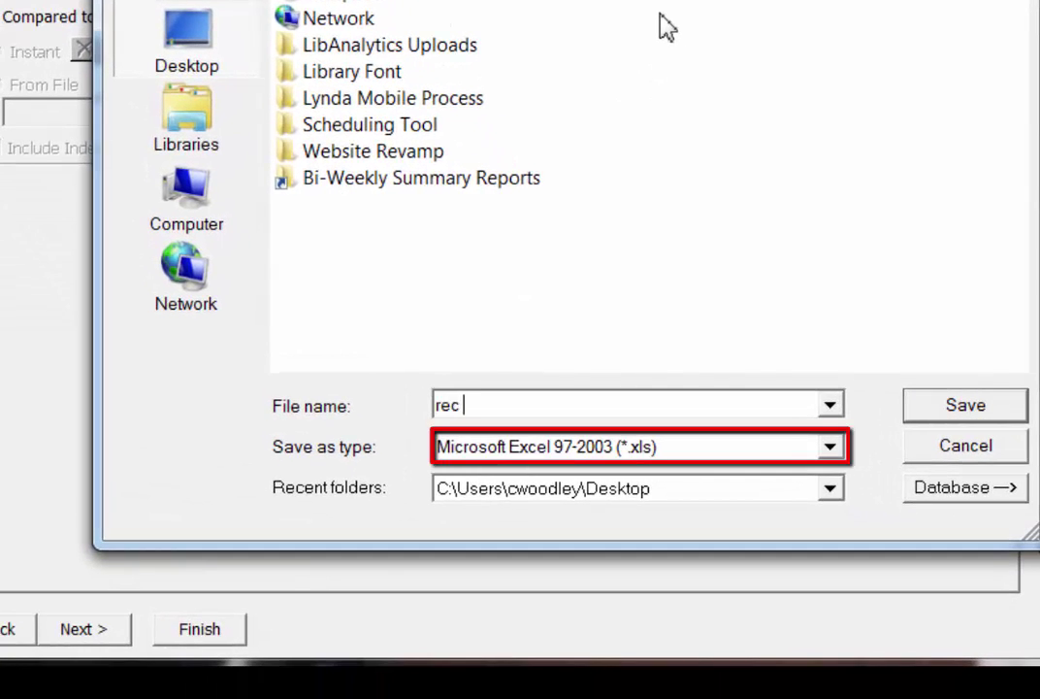
{"action": "type", "text": "fees kitchener"}
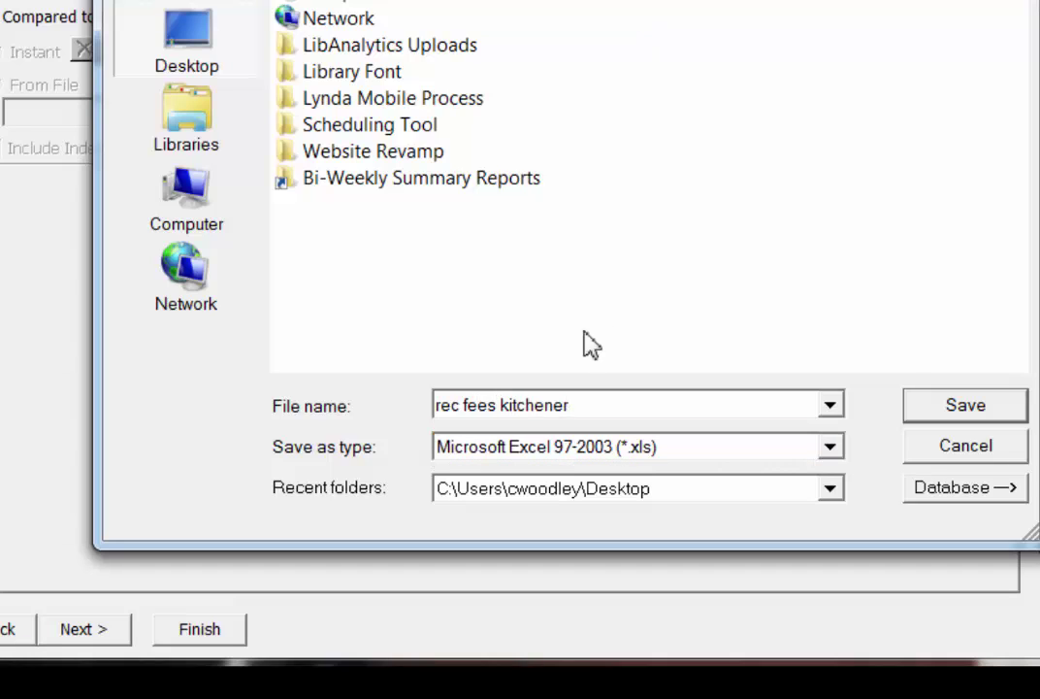
{"action": "key", "text": "Tab"}
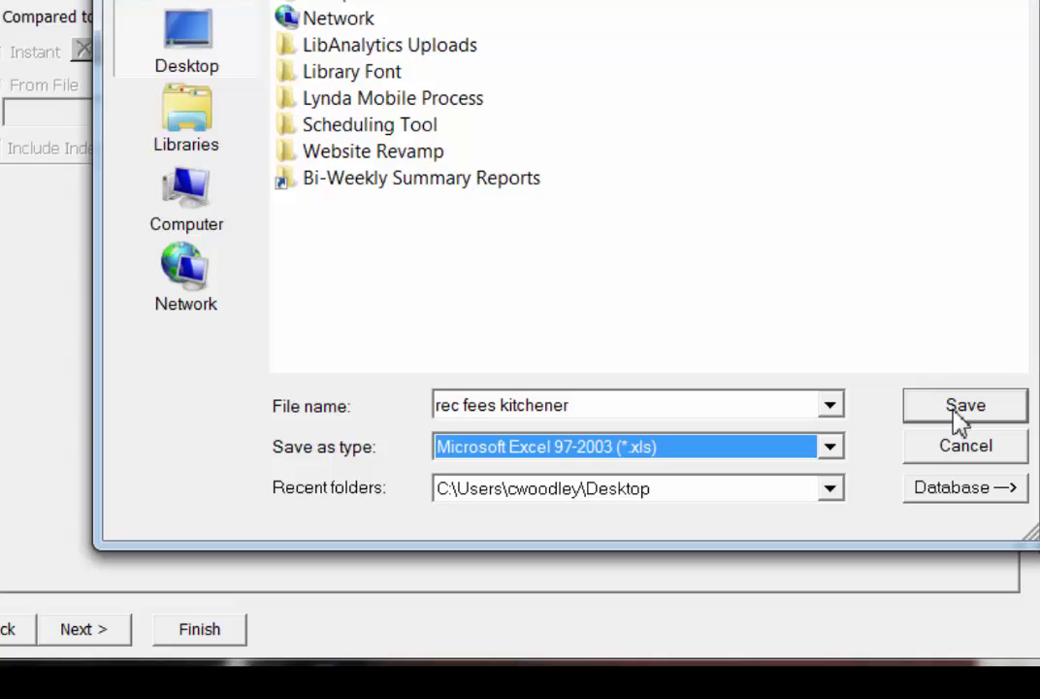
{"action": "left_click", "coordinate": [959, 418]}
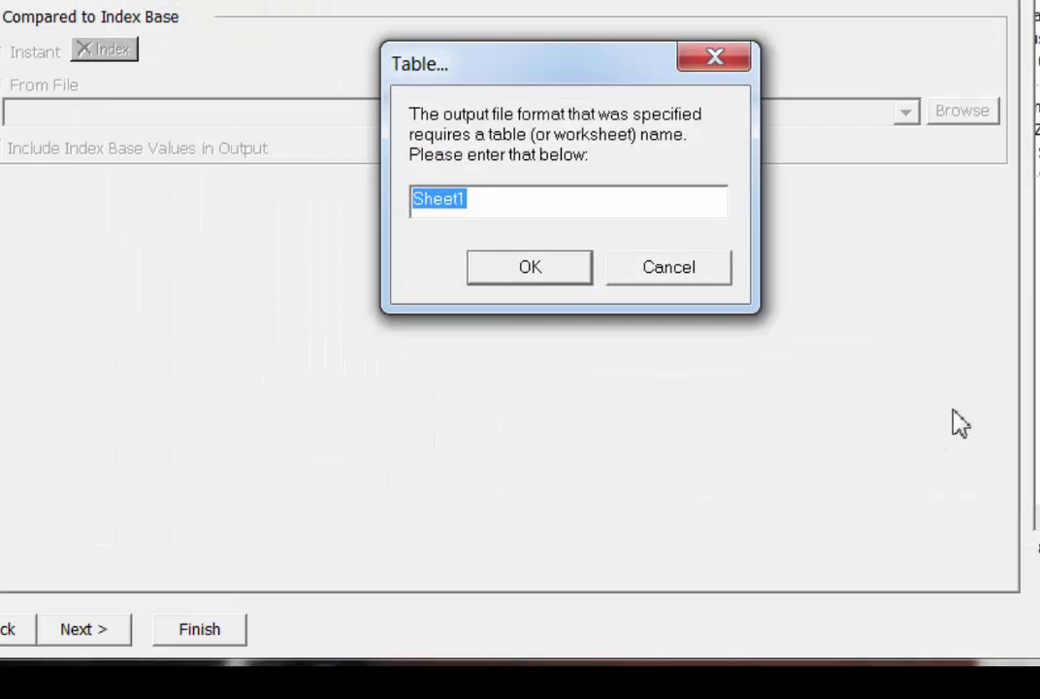
{"action": "left_click", "coordinate": [564, 271]}
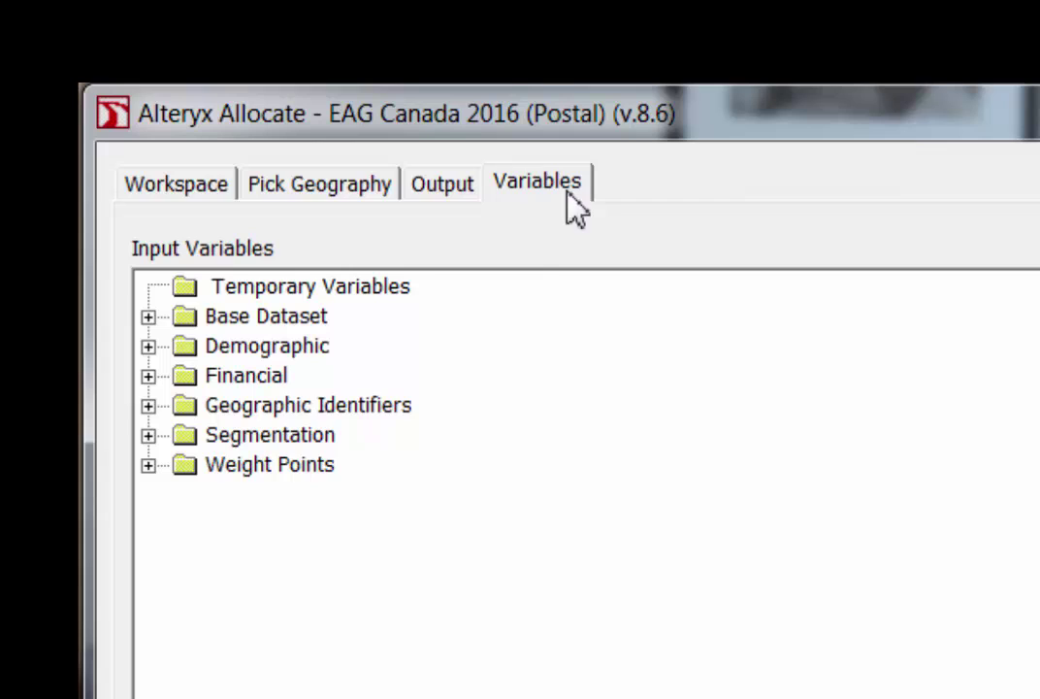
- From Base (2016), add 00002 - Total Households and 00003 - Total Population as output variables
{"action": "left_click", "coordinate": [148, 316]}
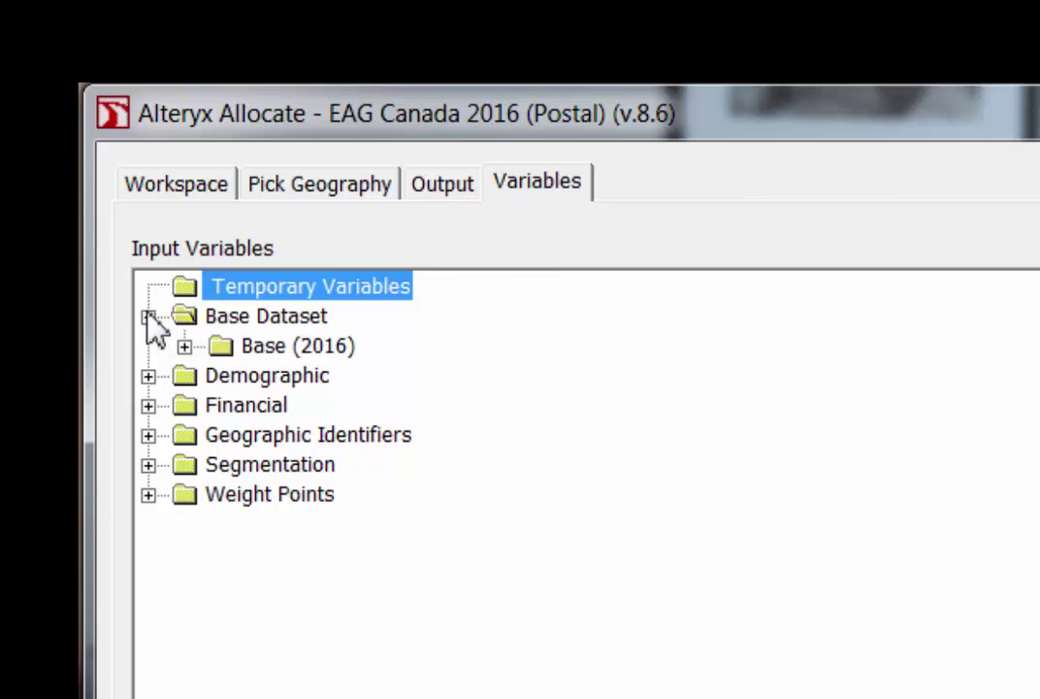
{"action": "left_click", "coordinate": [184, 346]}
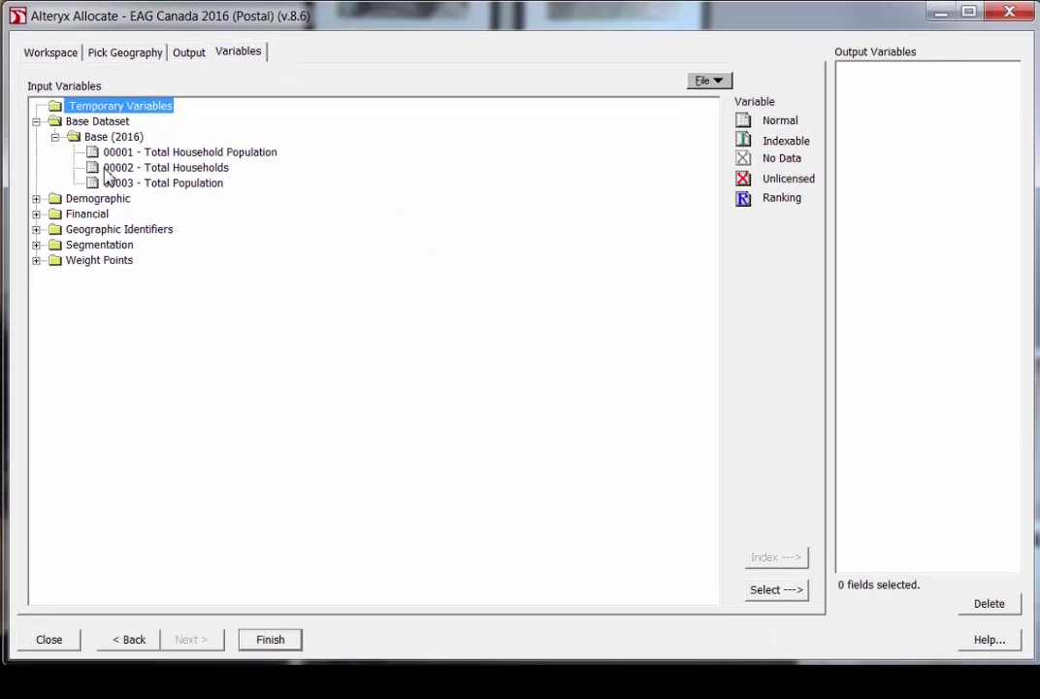
{"action": "left_click", "coordinate": [109, 171]}
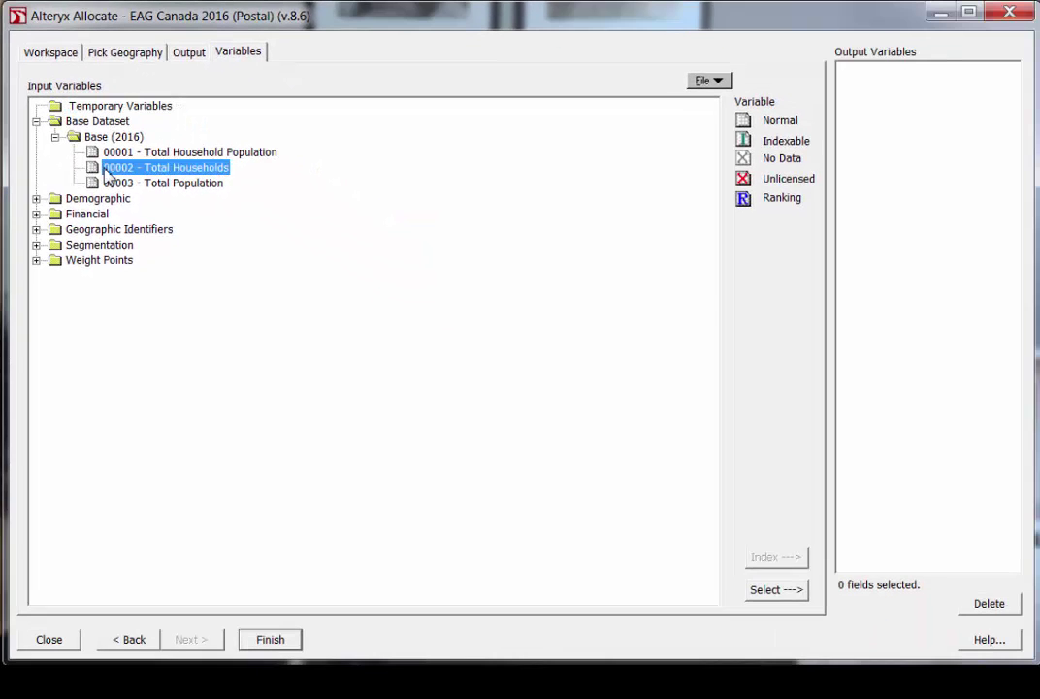
{"action": "left_click", "coordinate": [766, 594]}
{"action": "left_click", "coordinate": [153, 184]}
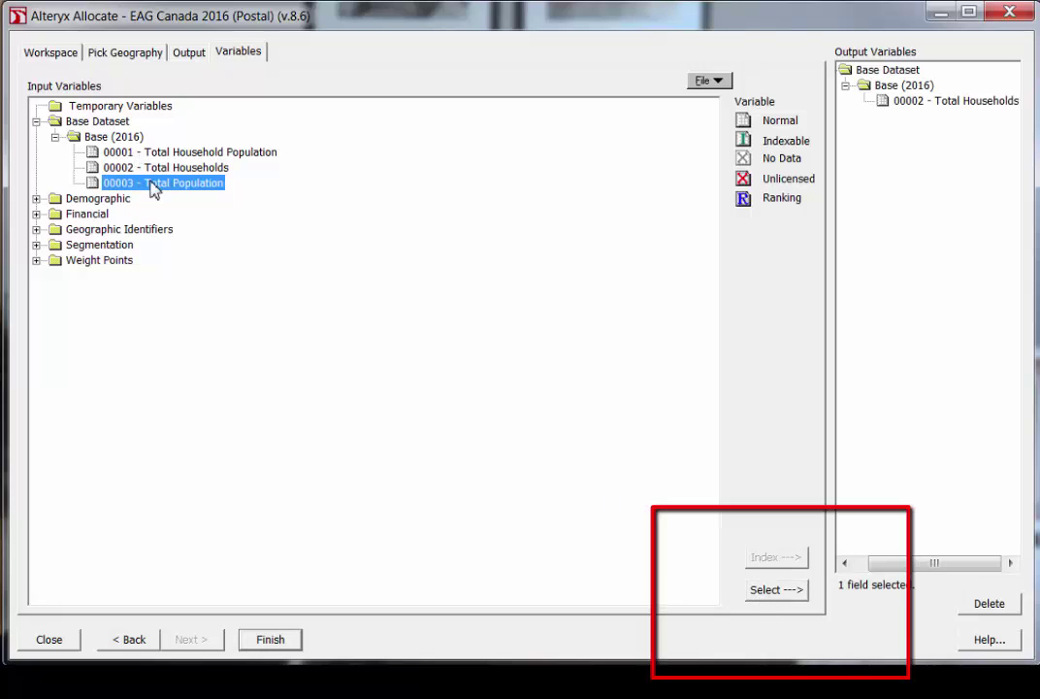
{"action": "left_click", "coordinate": [771, 594]}
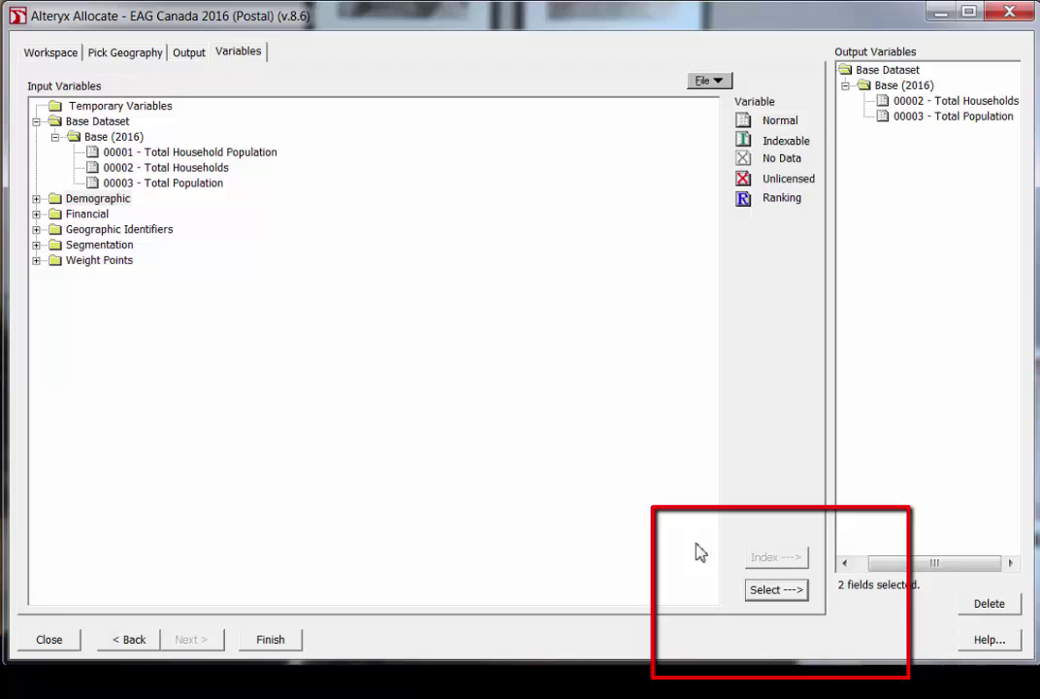
{"action": "left_click", "coordinate": [36, 121]}
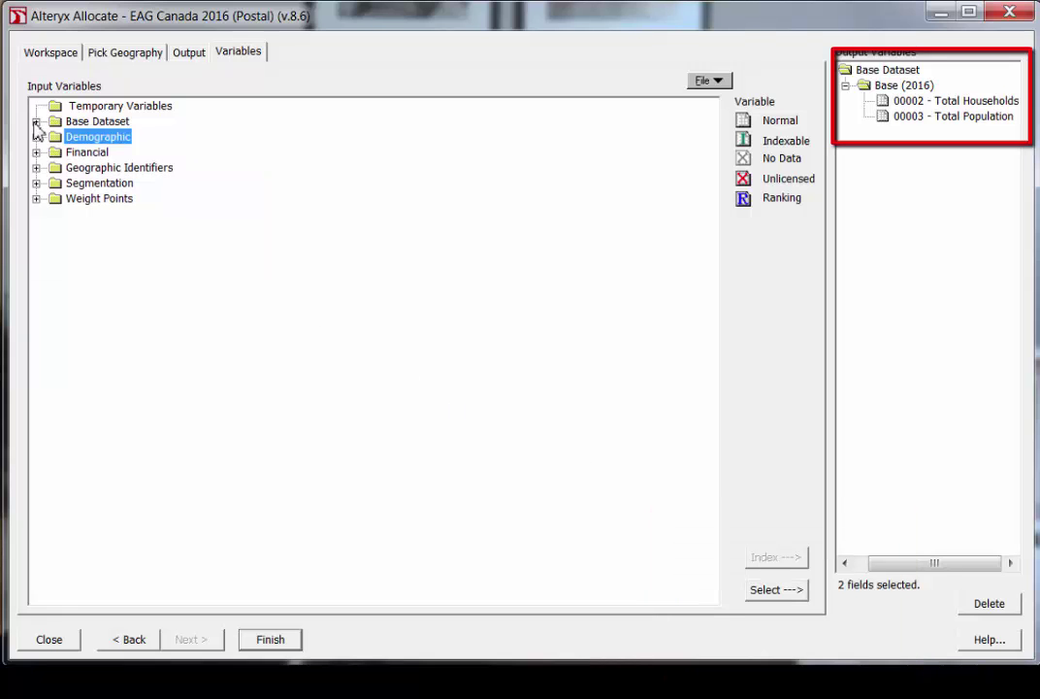
- From DemoStats (2016) 2016 Estimate, add children at home 00244 (5 to 9) and 00245 (10 to 14)
{"action": "left_click", "coordinate": [36, 137]}
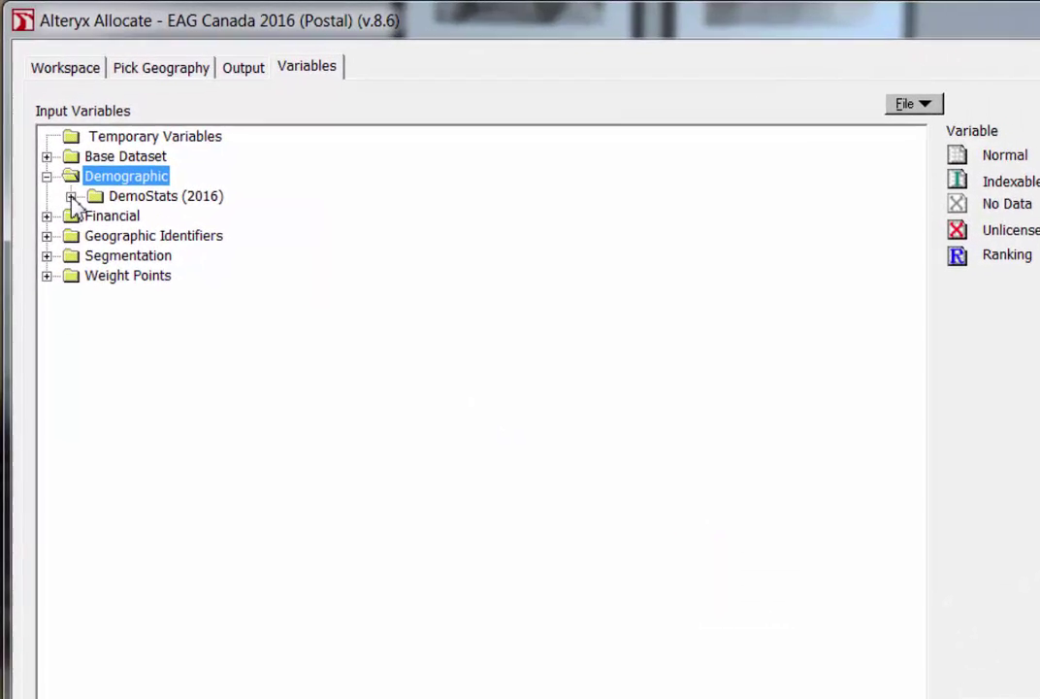
{"action": "left_click", "coordinate": [71, 196]}
{"action": "left_click", "coordinate": [112, 258]}
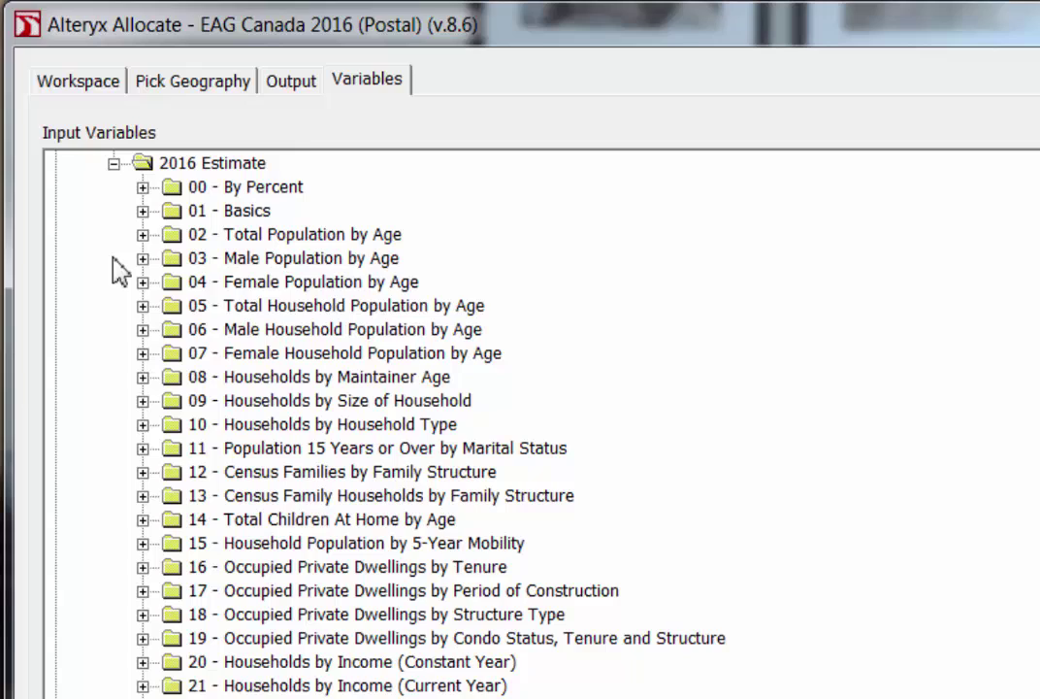
{"action": "left_click", "coordinate": [143, 519]}
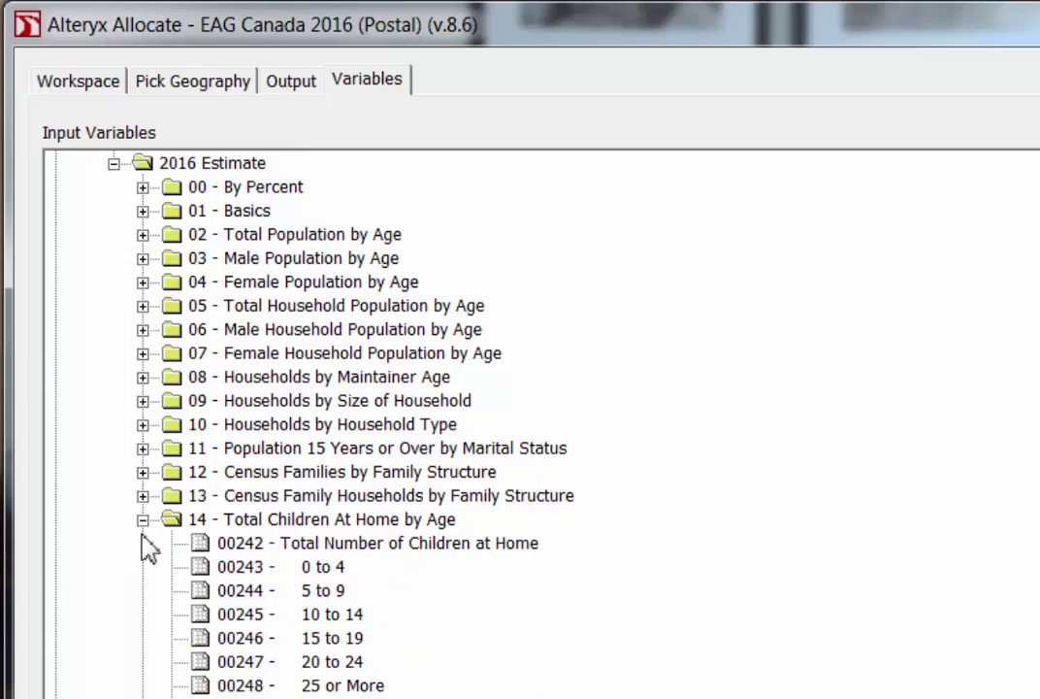
{"action": "left_click", "coordinate": [308, 613]}
{"action": "left_click", "coordinate": [308, 637]}
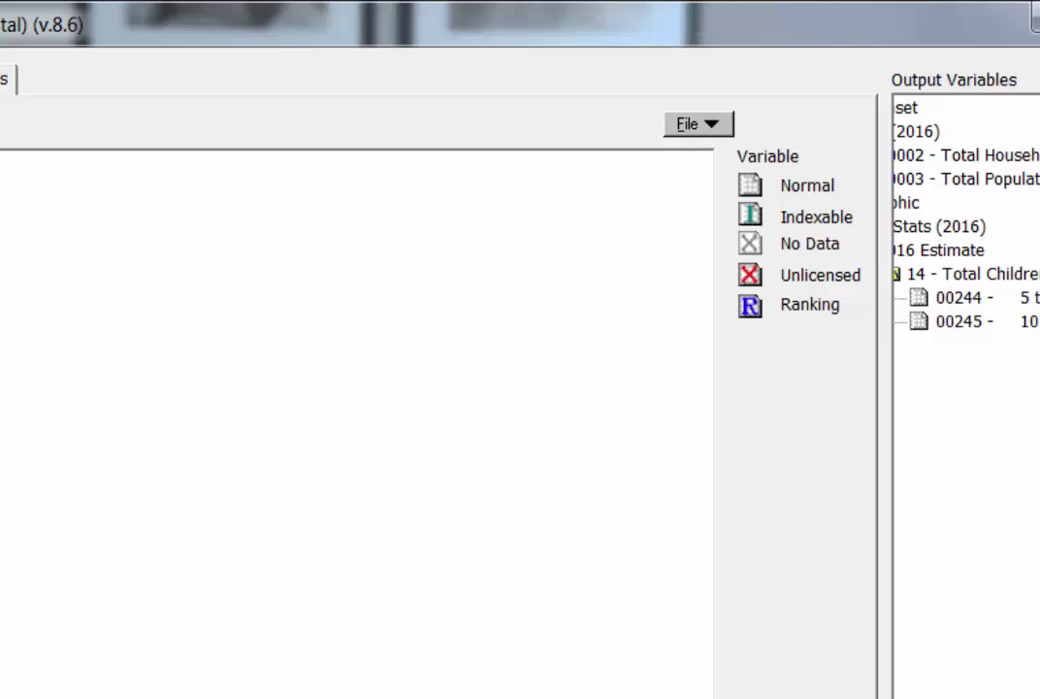
{"action": "left_click", "coordinate": [0, 234]}
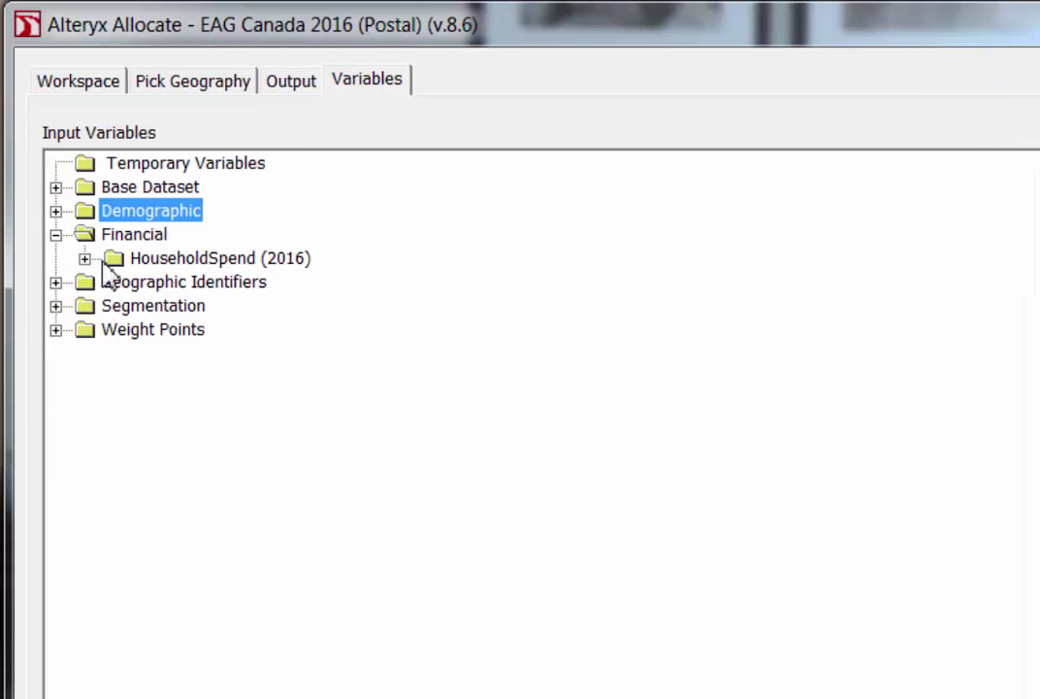
- From HouseholdSpend (2016) 09 - Recreation, add 00261, sports facility and health club fees
{"action": "left_click", "coordinate": [0, 258]}
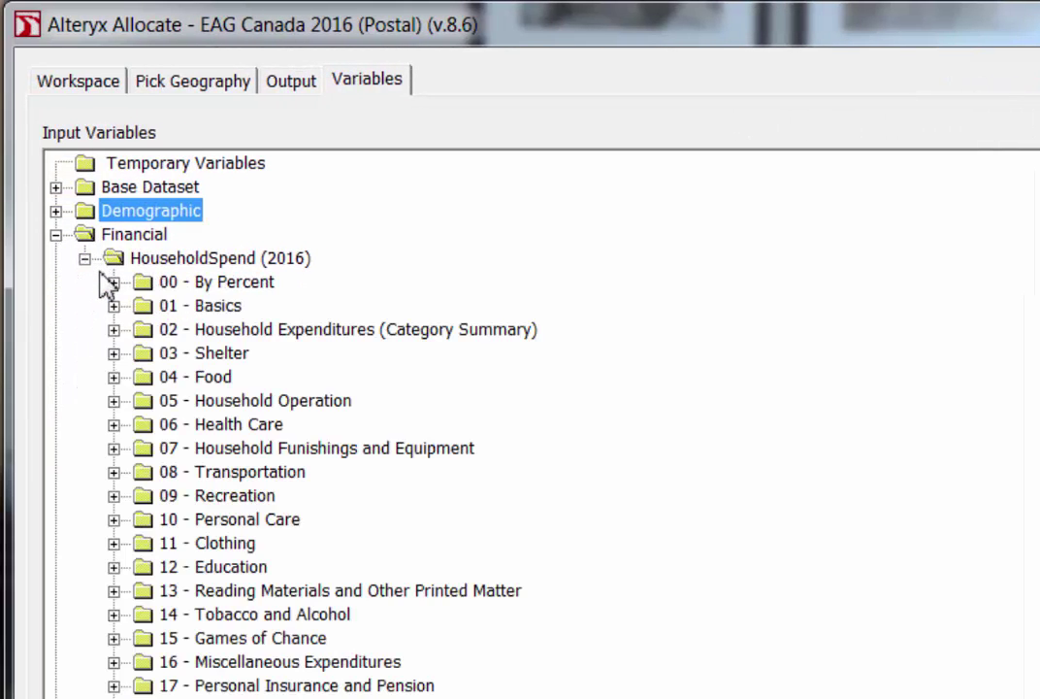
{"action": "left_click", "coordinate": [114, 495]}
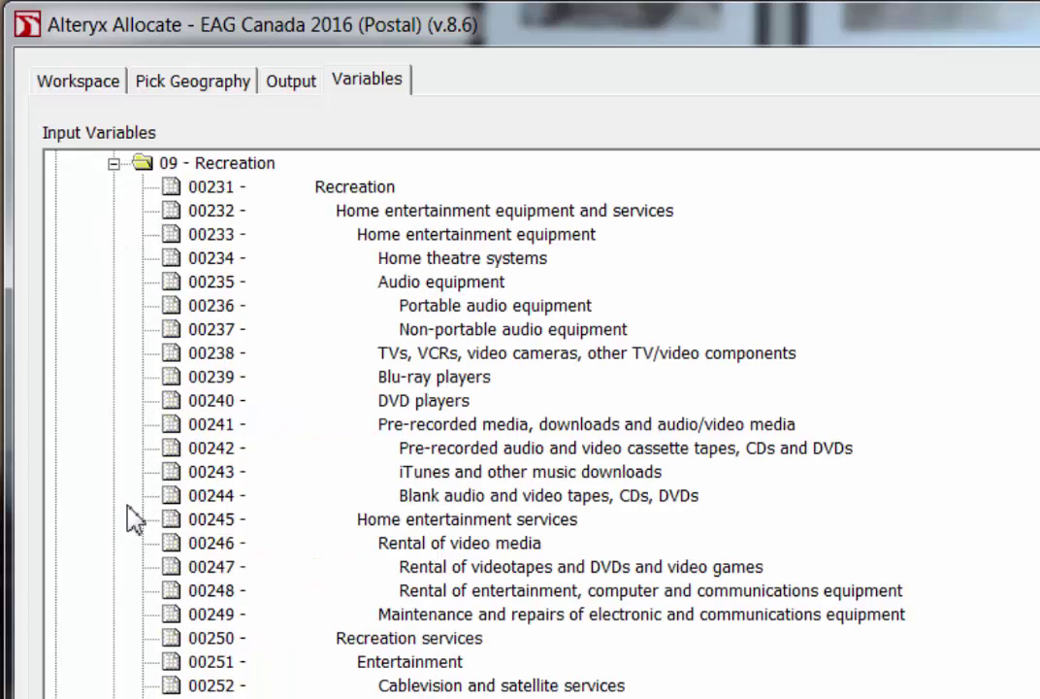
{"action": "scroll", "coordinate": [955, 521], "scroll_direction": "down", "scroll_amount": 2}
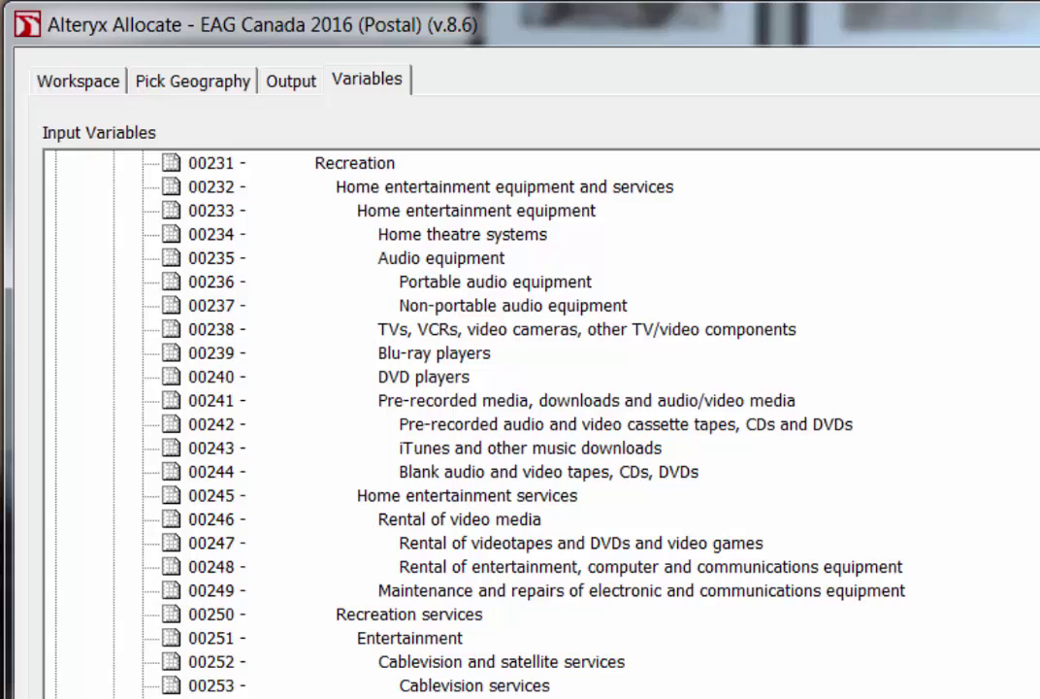
{"action": "scroll", "coordinate": [542, 423], "scroll_direction": "down", "scroll_amount": 5}
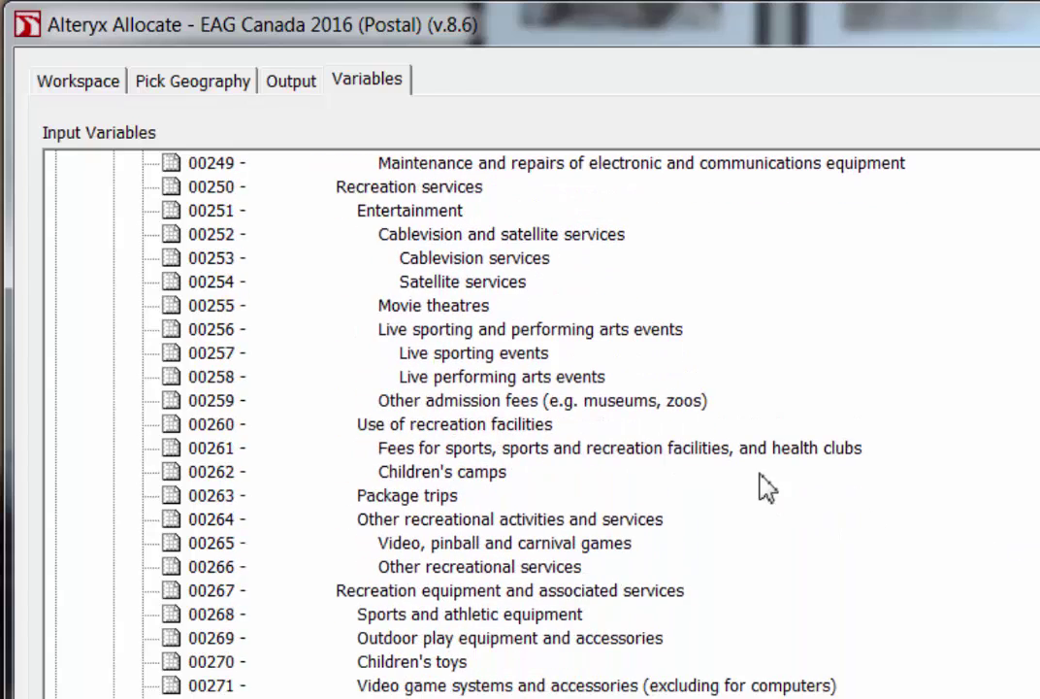
{"action": "double_click", "coordinate": [732, 454]}
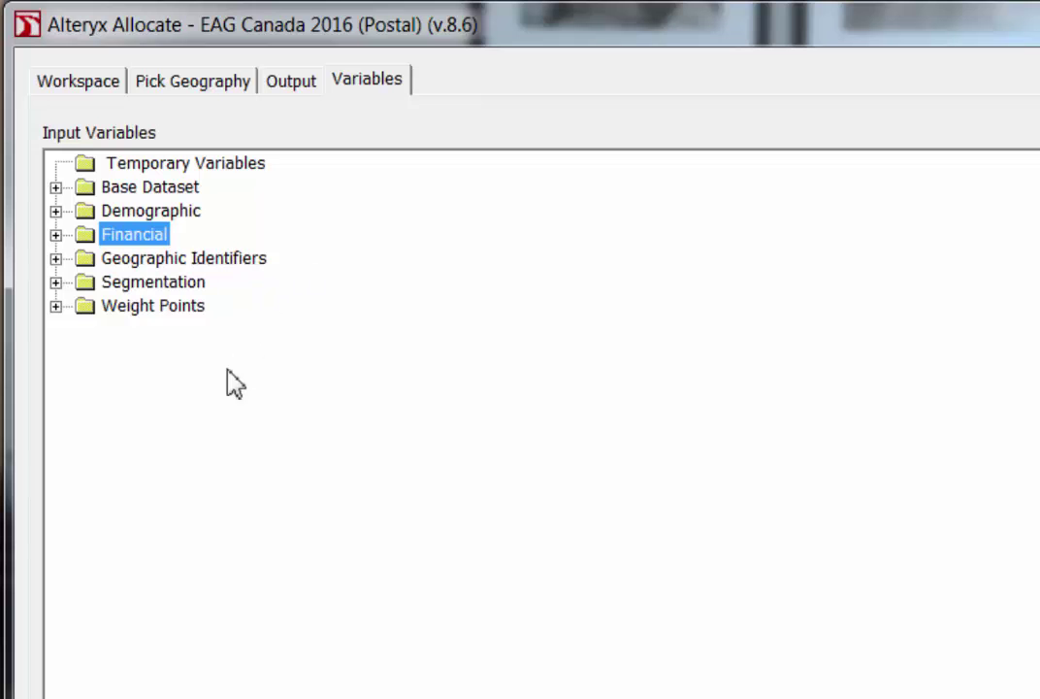
- From PRIZM5 (2016) Household Estimates, add 02 Urbane Villagers, 13 Asian Avenues and 20 South Asian Achievers
{"action": "left_click", "coordinate": [56, 281]}
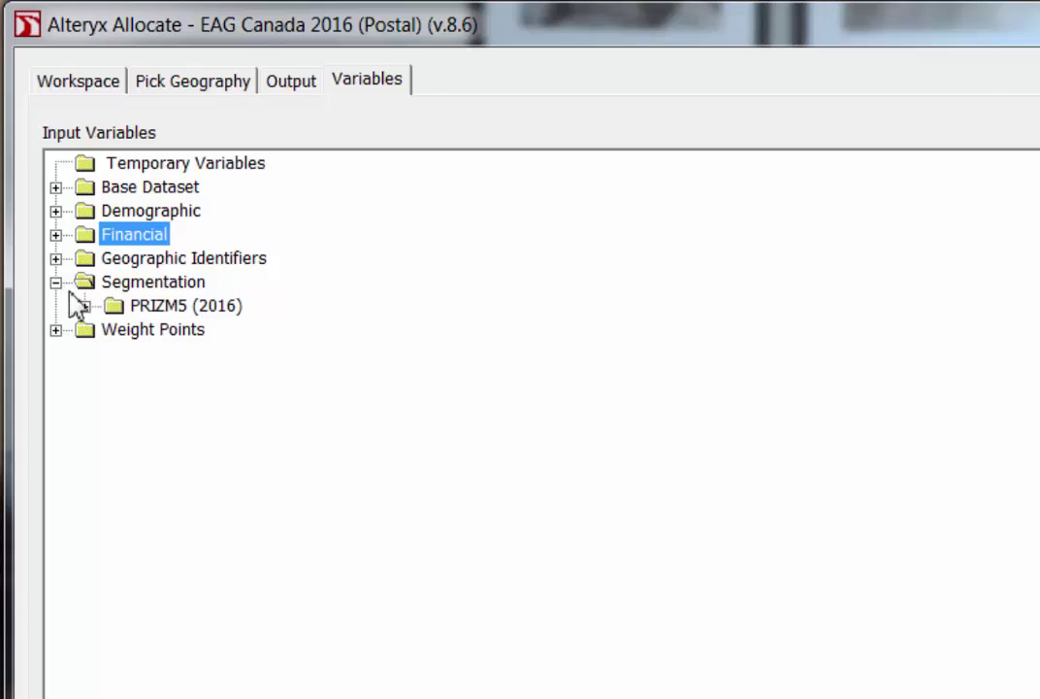
{"action": "left_click", "coordinate": [85, 305]}
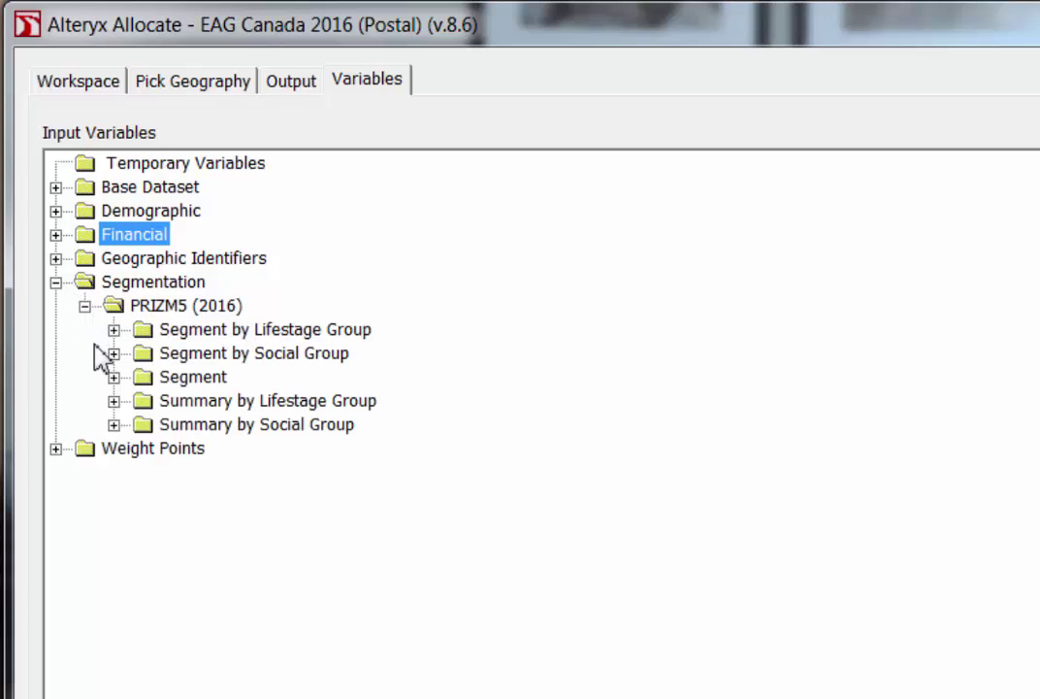
{"action": "left_click", "coordinate": [113, 377]}
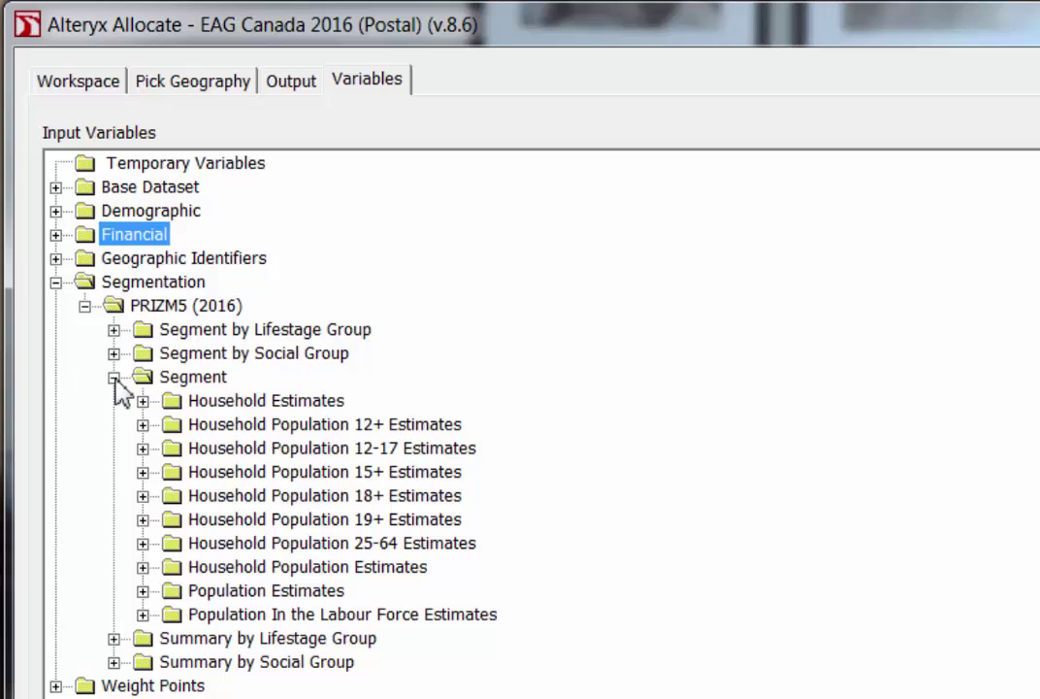
{"action": "left_click", "coordinate": [143, 401]}
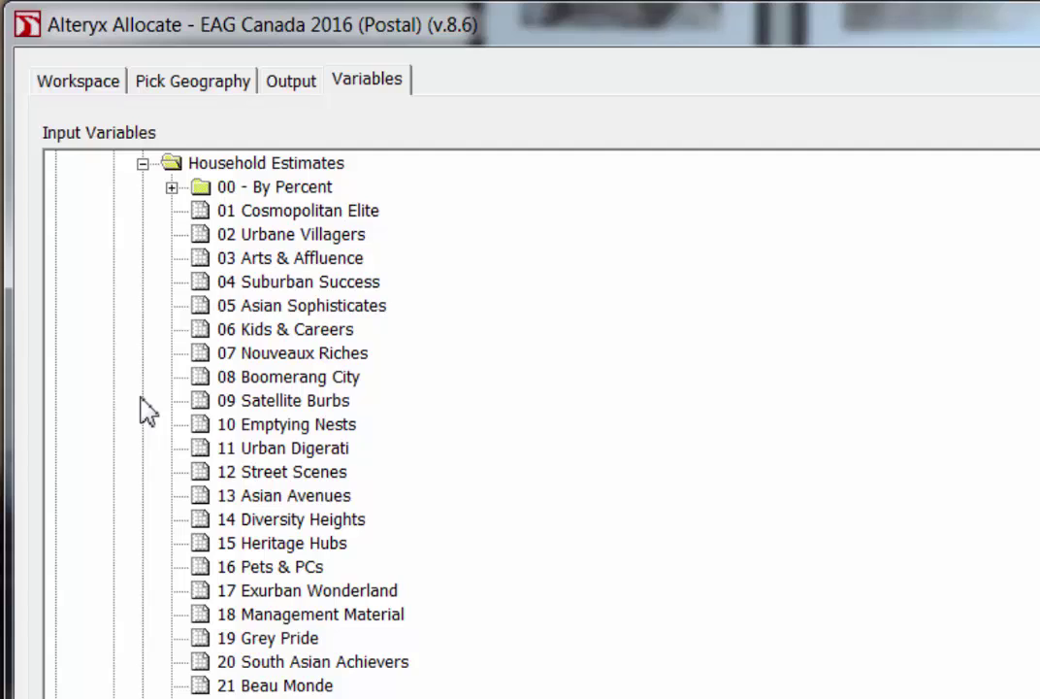
{"action": "left_click", "coordinate": [267, 233]}
{"action": "left_click", "coordinate": [272, 495]}
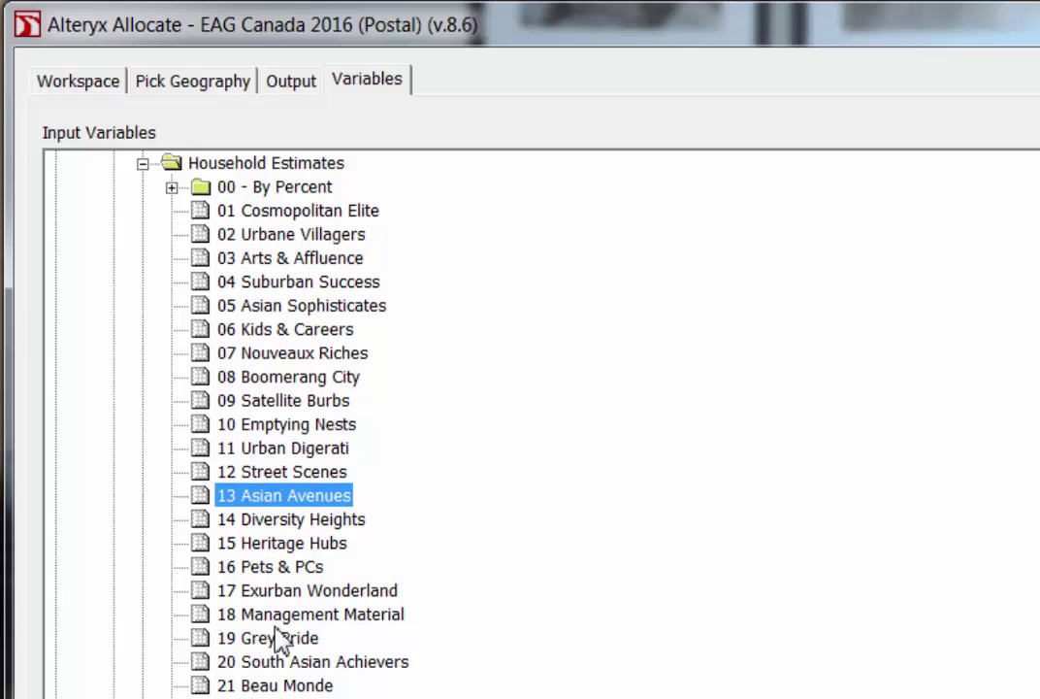
{"action": "left_click", "coordinate": [272, 661]}
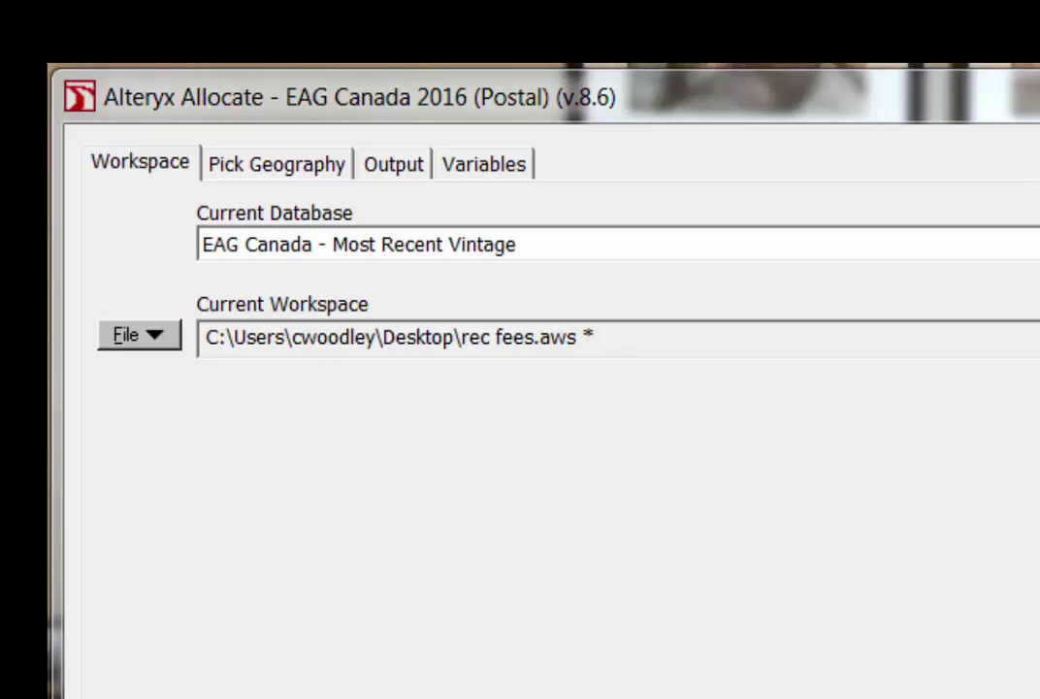
{"action": "left_click", "coordinate": [423, 180]}
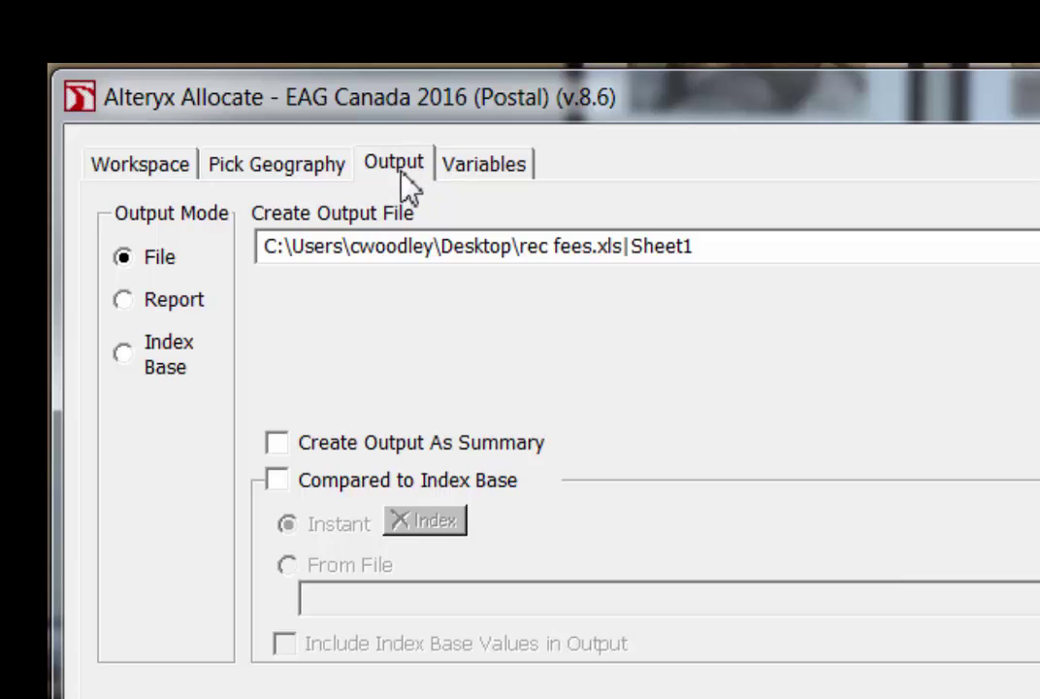
{"action": "left_click", "coordinate": [153, 181]}
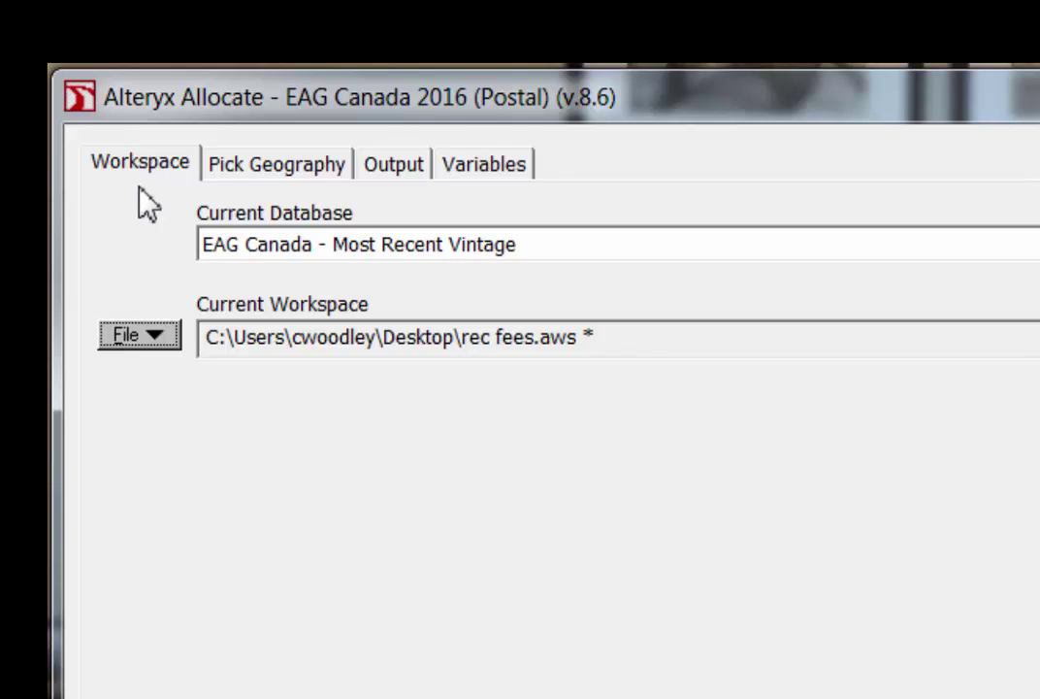
- Save the workspace to the Desktop under the file name 'ref fees'
{"action": "left_click", "coordinate": [150, 339]}
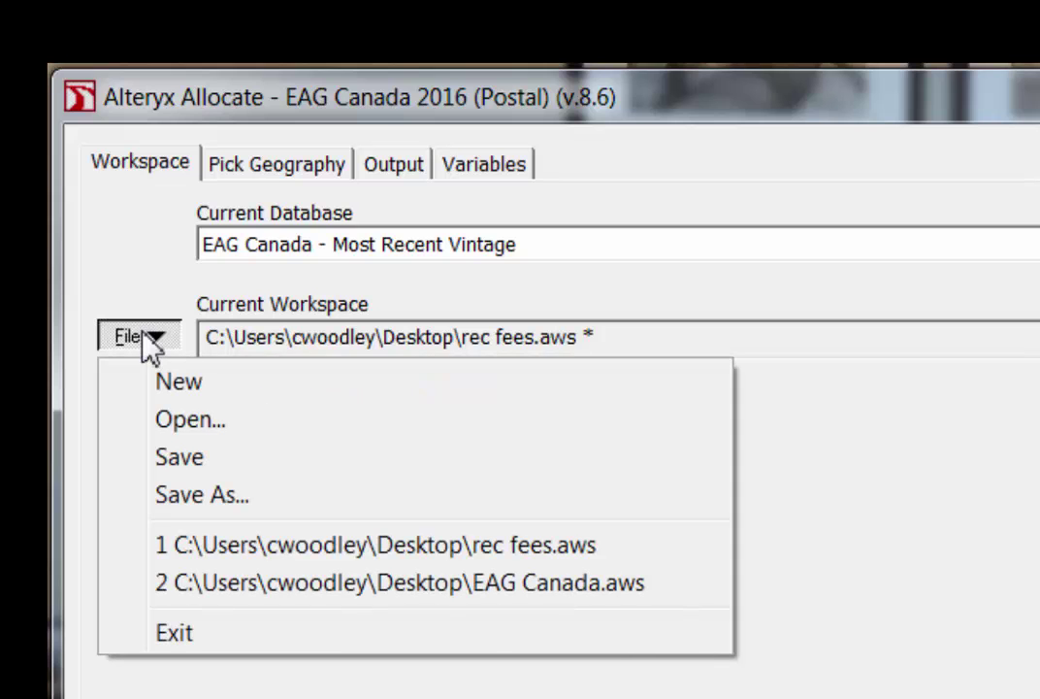
{"action": "left_click", "coordinate": [173, 506]}
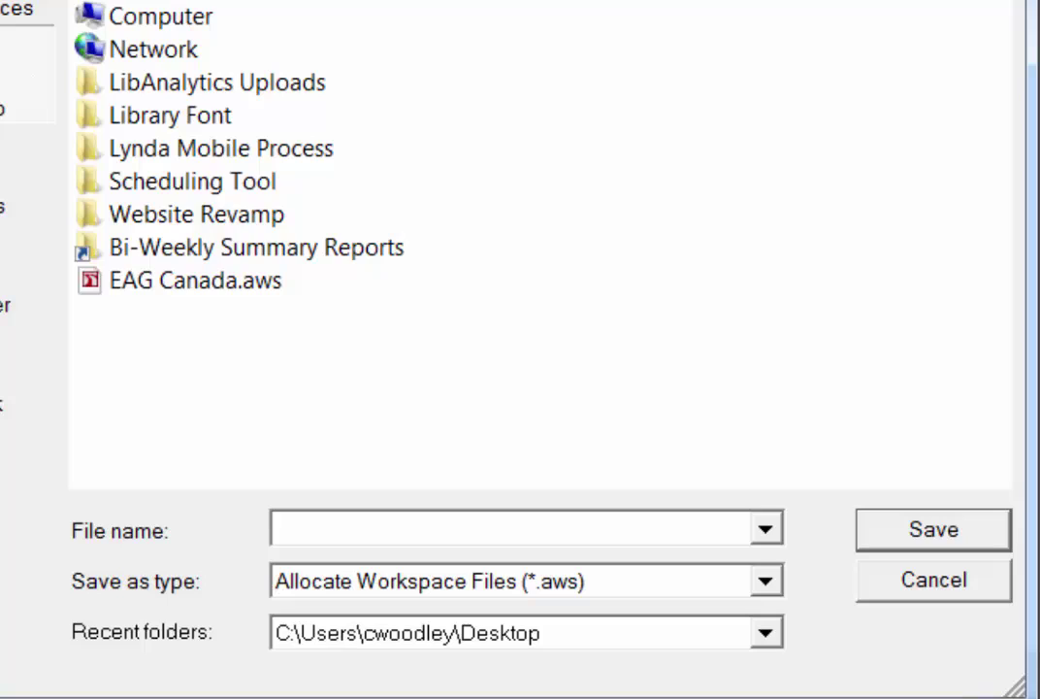
{"action": "type", "text": "ref fees"}
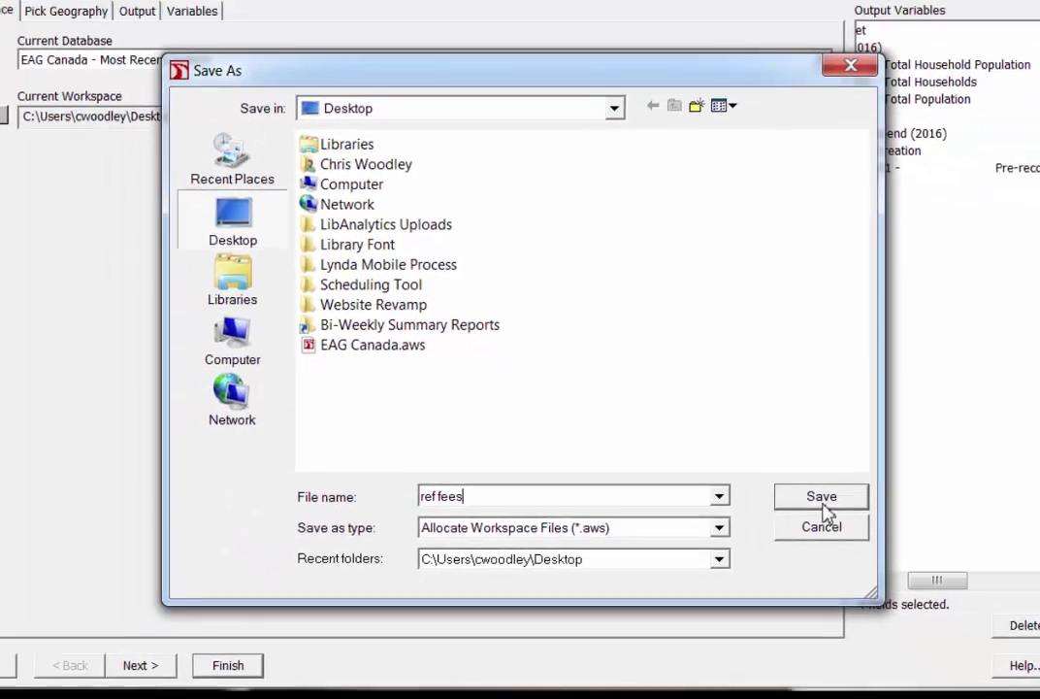
{"action": "left_click", "coordinate": [902, 535]}
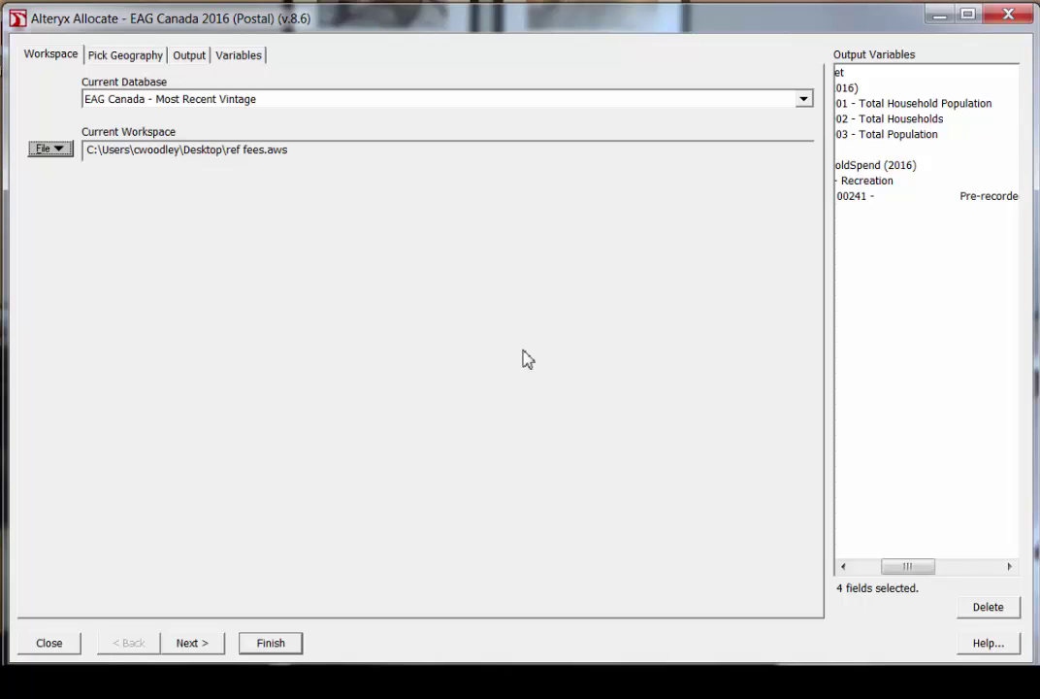
- Finish the Allocate export and open the resulting rec fees.xls spreadsheet in Excel
{"action": "left_click", "coordinate": [271, 643]}
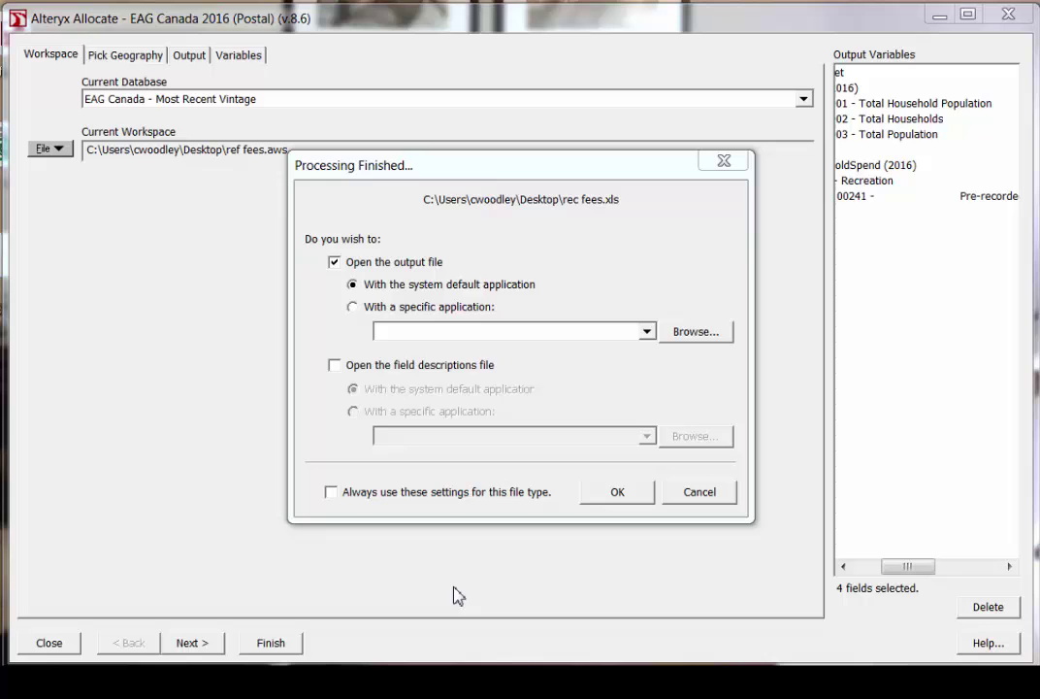
{"action": "left_click", "coordinate": [617, 494]}
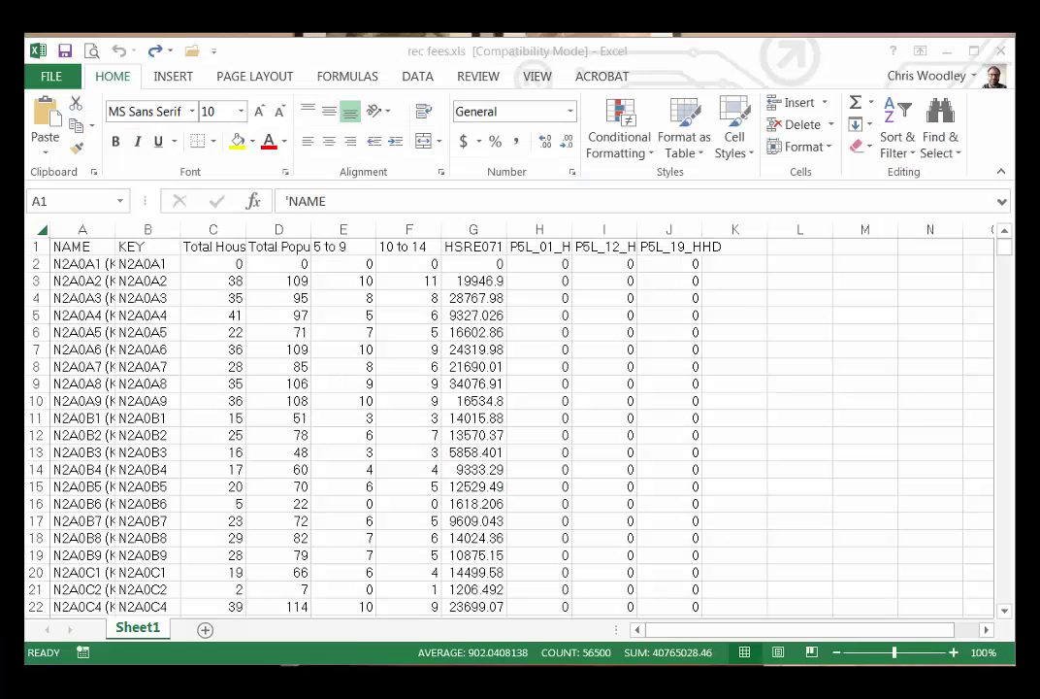
- AutoFit all worksheet columns and delete the KEY column
{"action": "left_click", "coordinate": [41, 229]}
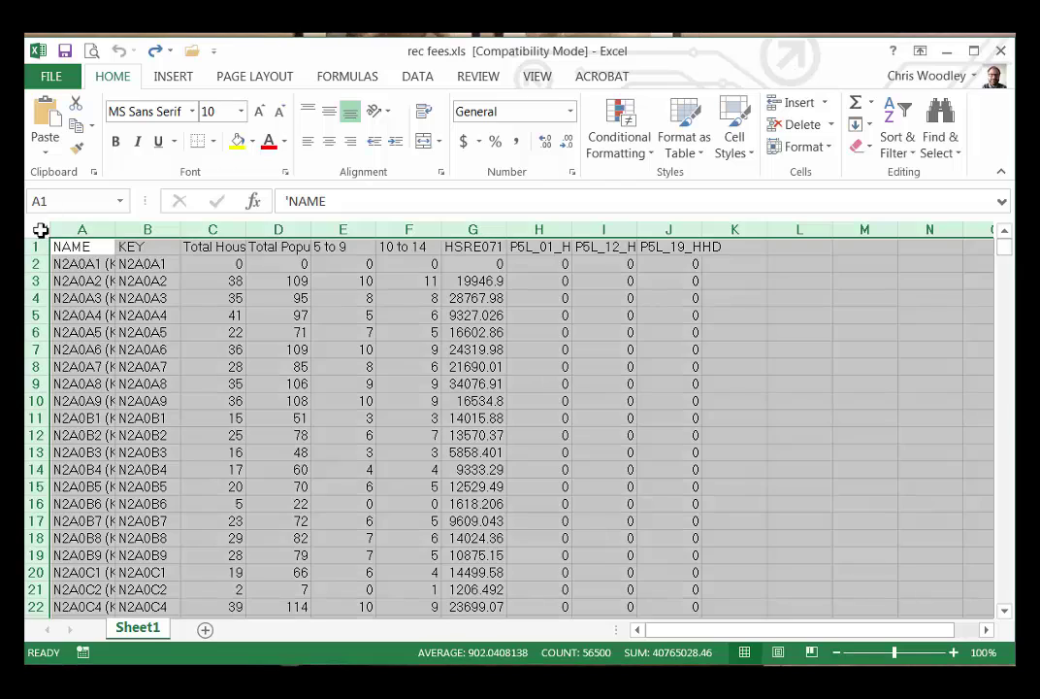
{"action": "double_click", "coordinate": [114, 230]}
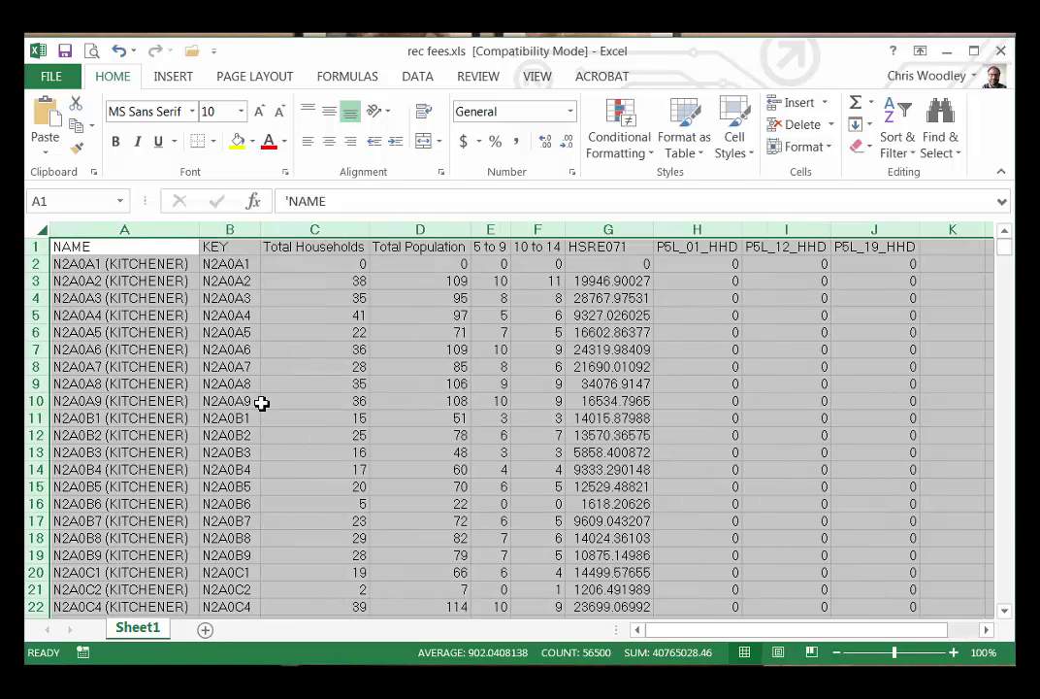
{"action": "left_click", "coordinate": [254, 401]}
{"action": "left_click", "coordinate": [245, 230]}
{"action": "right_click", "coordinate": [246, 230]}
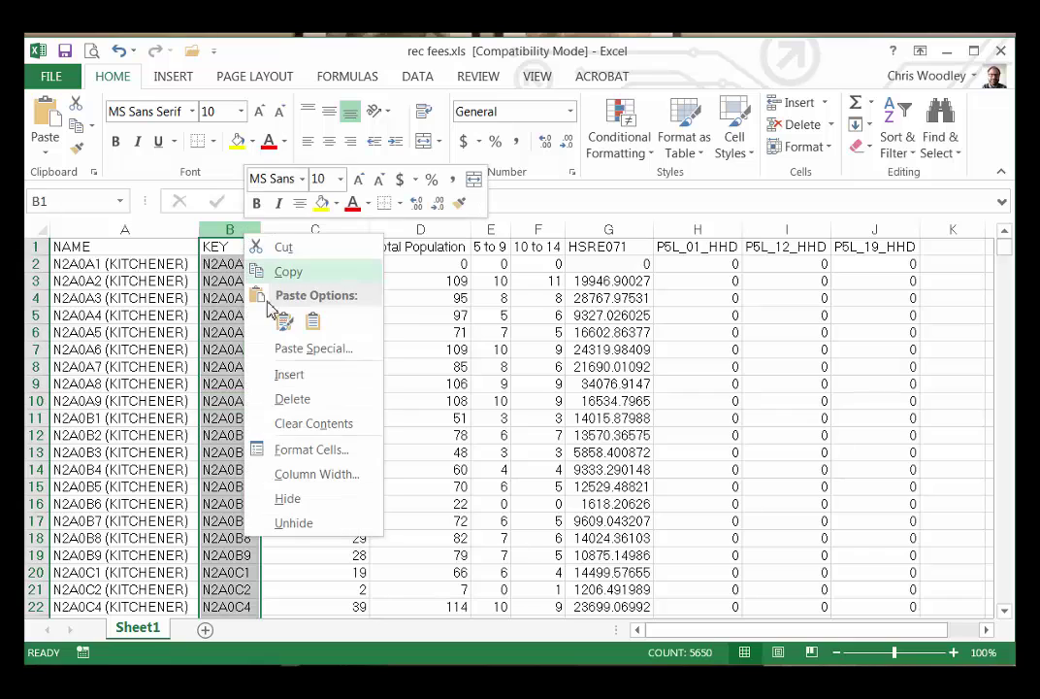
{"action": "left_click", "coordinate": [285, 400]}
- Rename the NAME header to 'Postal code' and the 5 to 9 header to 'Kids at Home'
{"action": "left_click", "coordinate": [127, 249]}
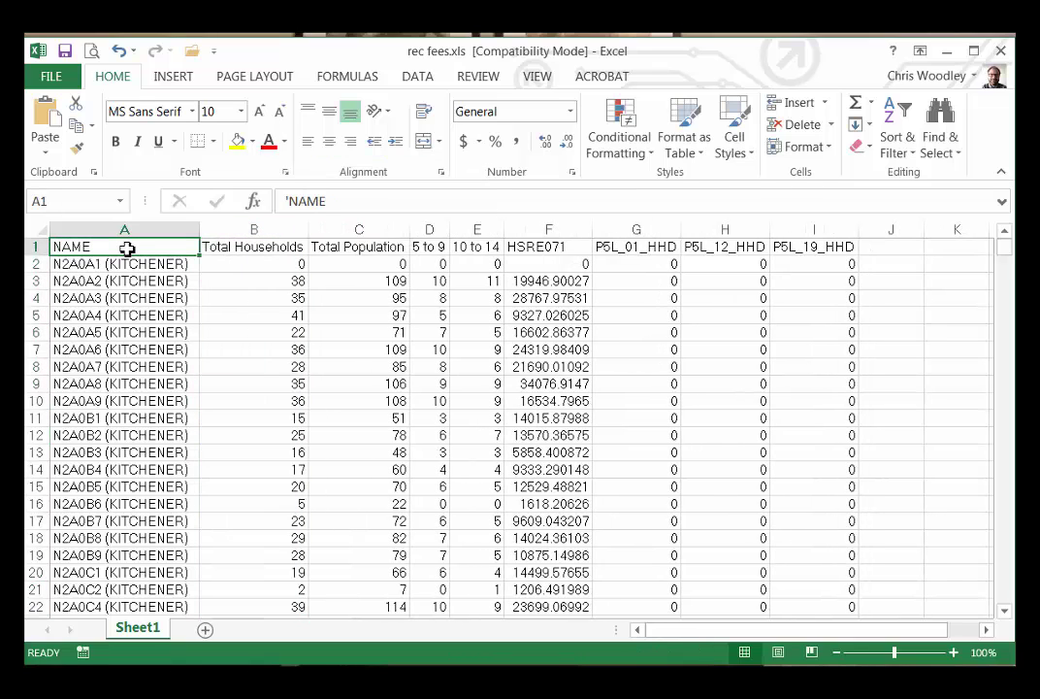
{"action": "type", "text": "Post"}
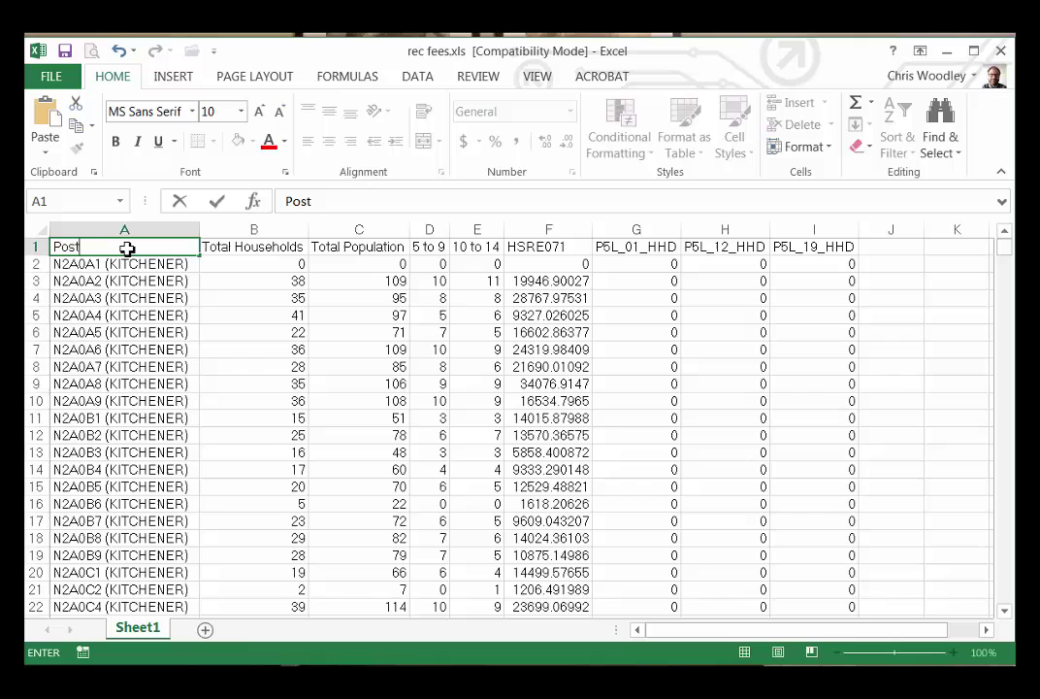
{"action": "type", "text": "al code"}
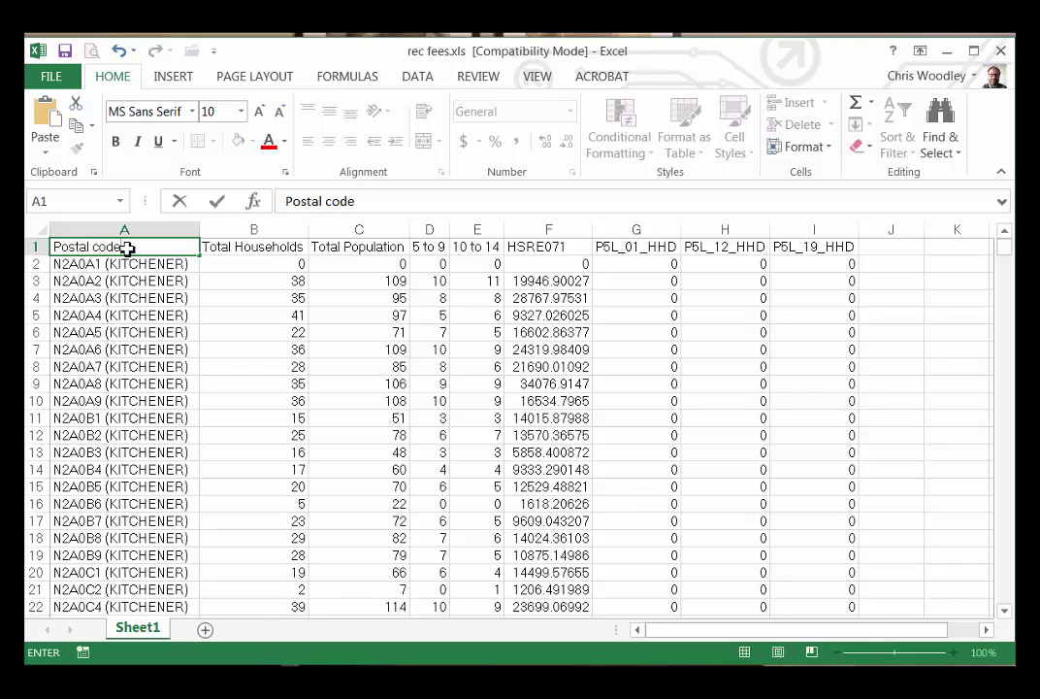
{"action": "left_click", "coordinate": [262, 247]}
{"action": "left_click", "coordinate": [404, 248]}
{"action": "left_click", "coordinate": [423, 248]}
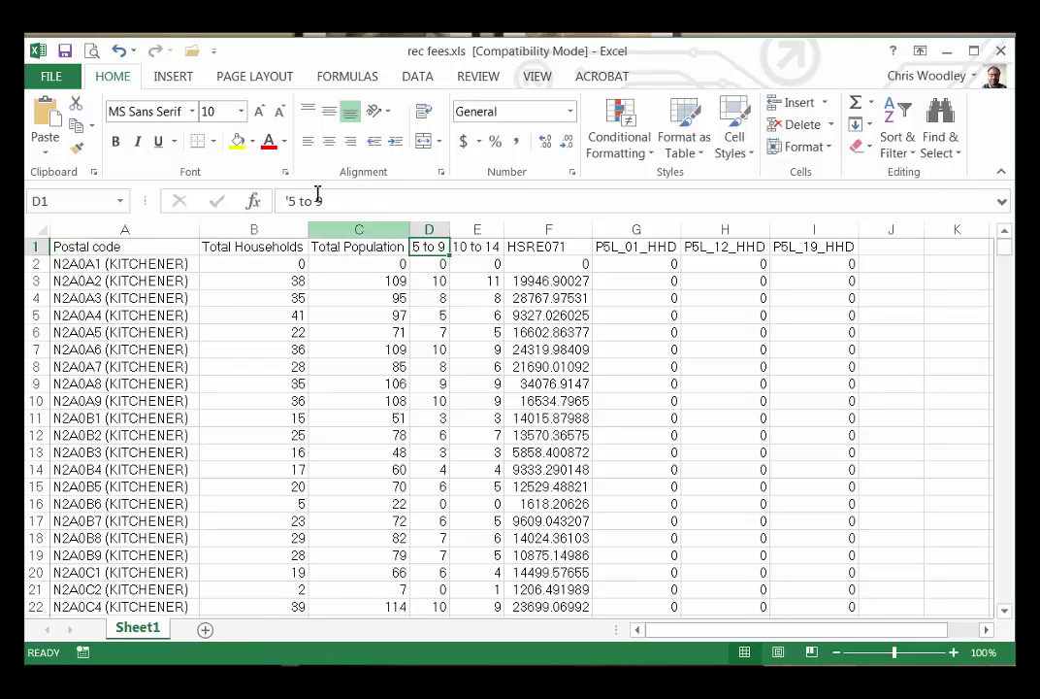
{"action": "left_click", "coordinate": [292, 202]}
{"action": "type", "text": "Kin"}
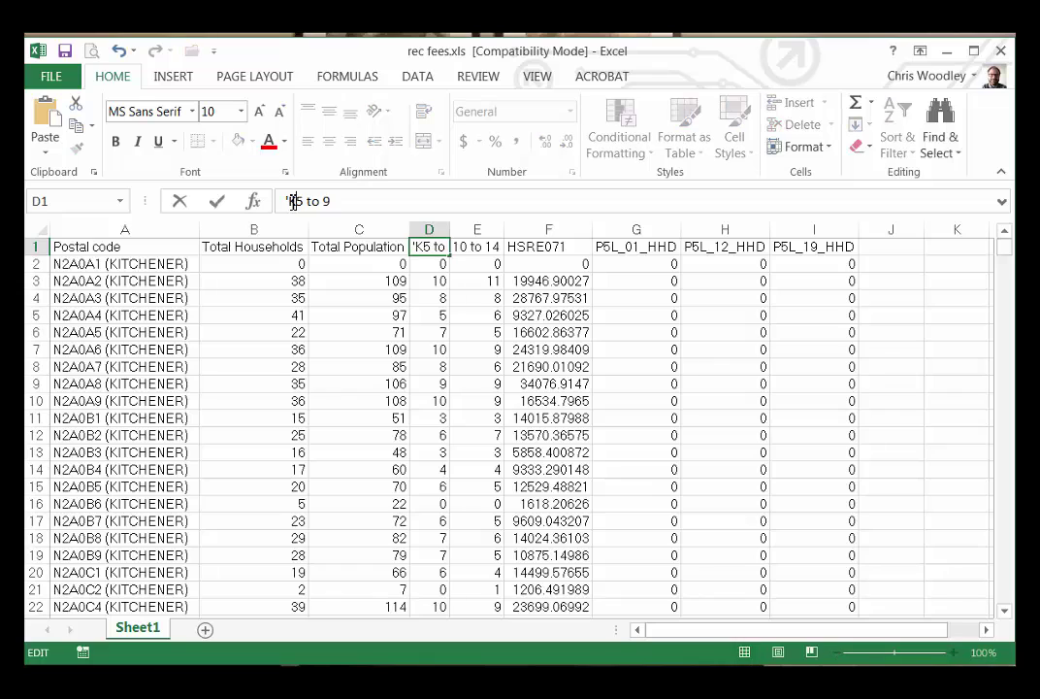
{"action": "type", "text": "s at Home"}
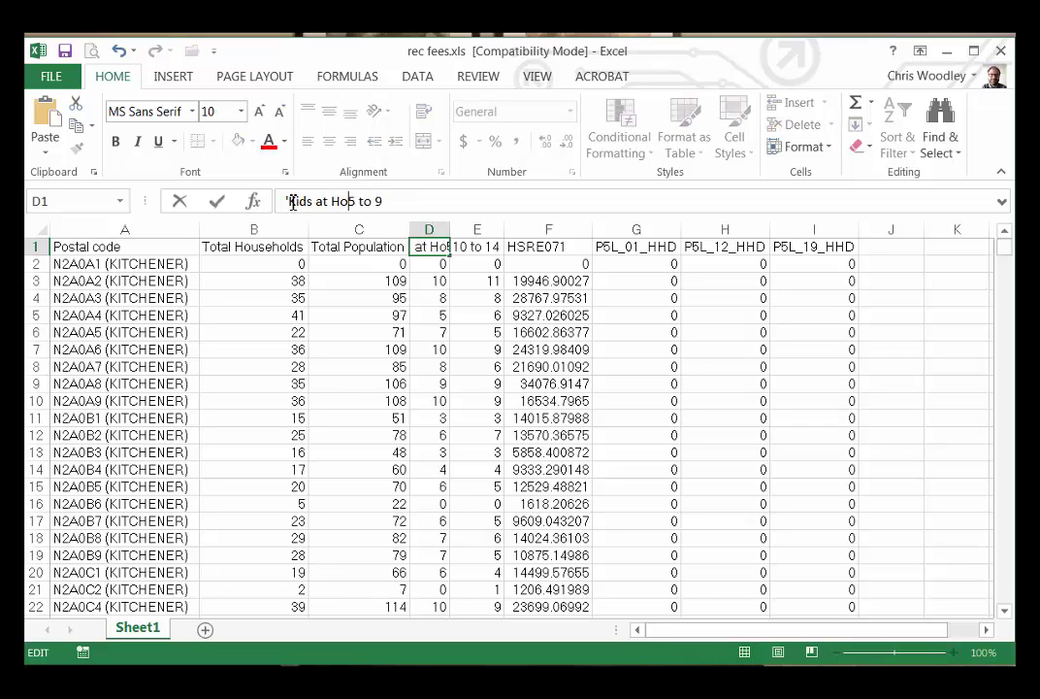
{"action": "left_click", "coordinate": [439, 283]}
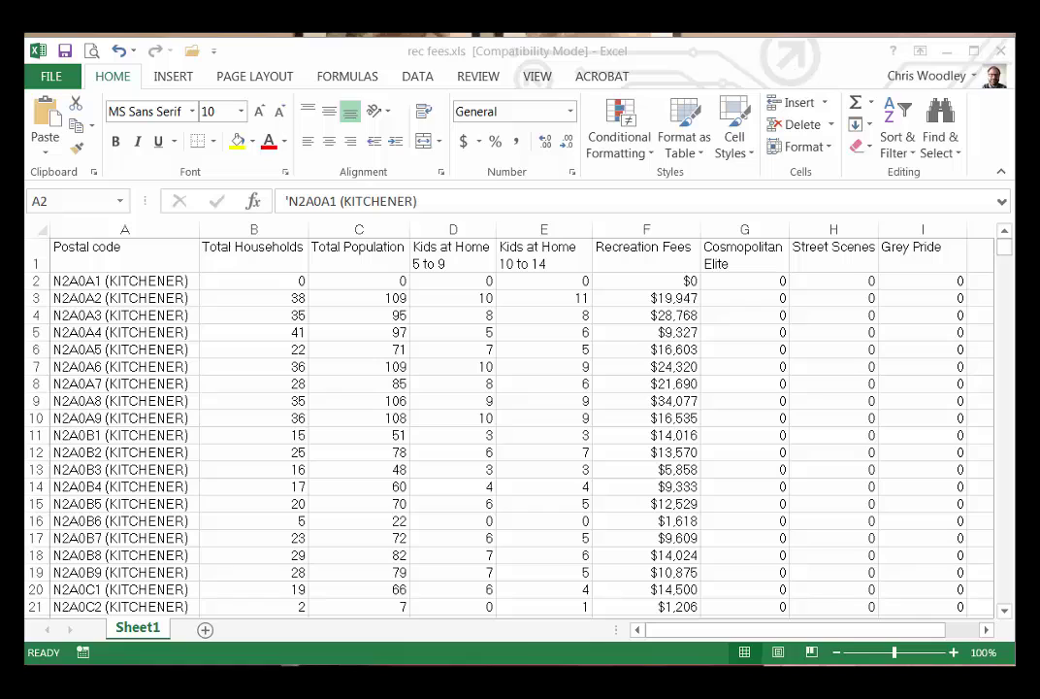
- Sort the whole sheet by Recreation Fees, largest to smallest
{"action": "key", "text": "ctrl+a"}
{"action": "left_click", "coordinate": [43, 230]}
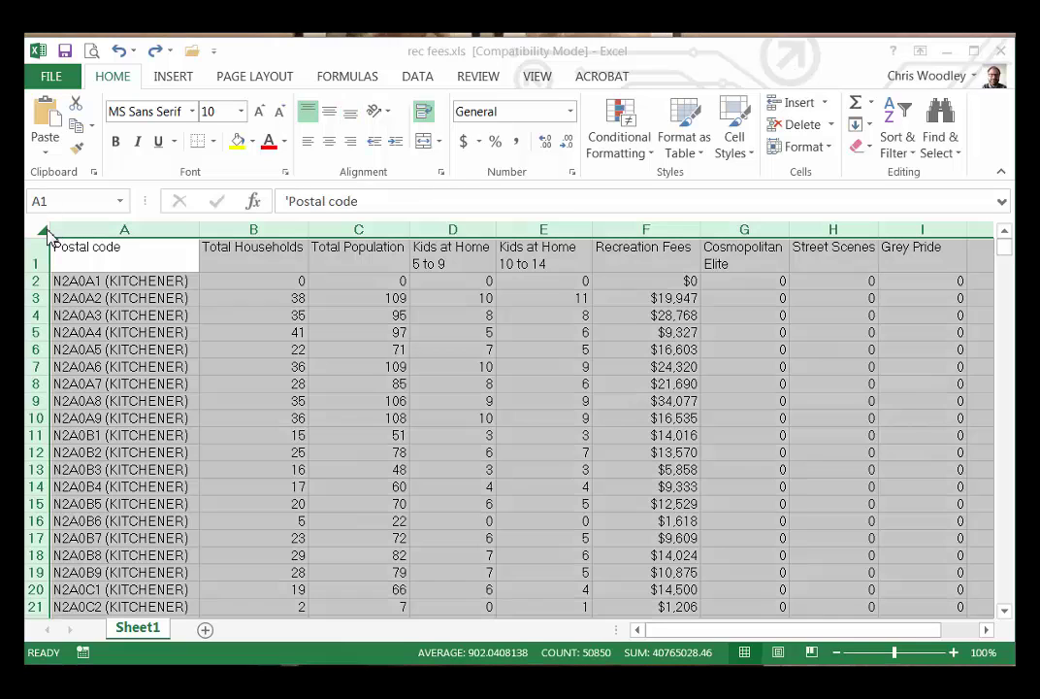
{"action": "left_click", "coordinate": [419, 77]}
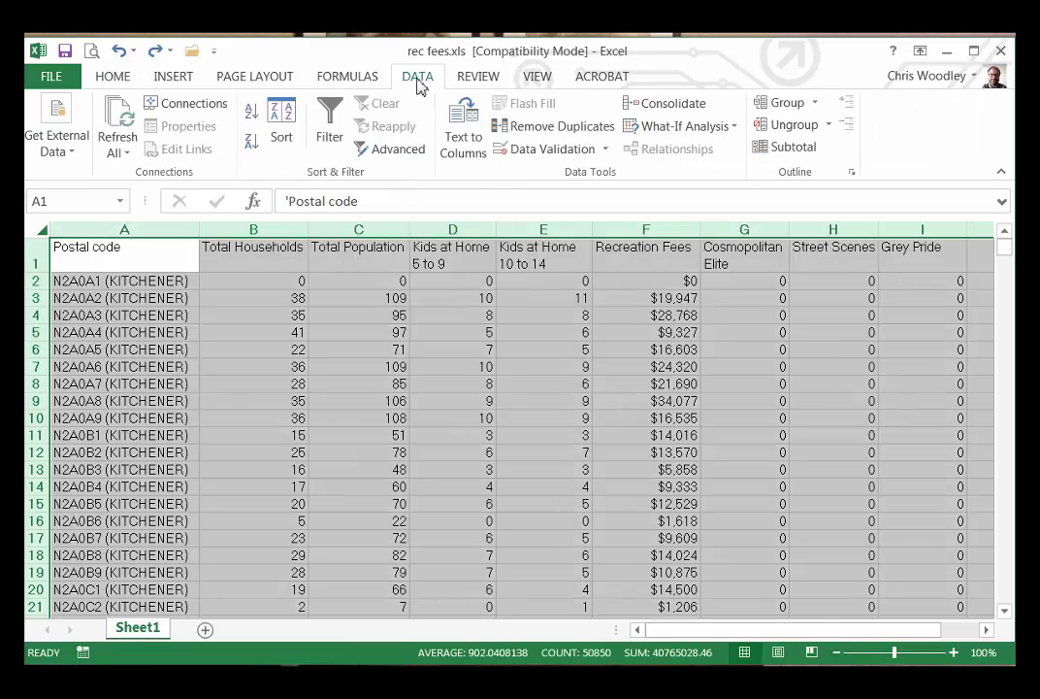
{"action": "left_click", "coordinate": [300, 145]}
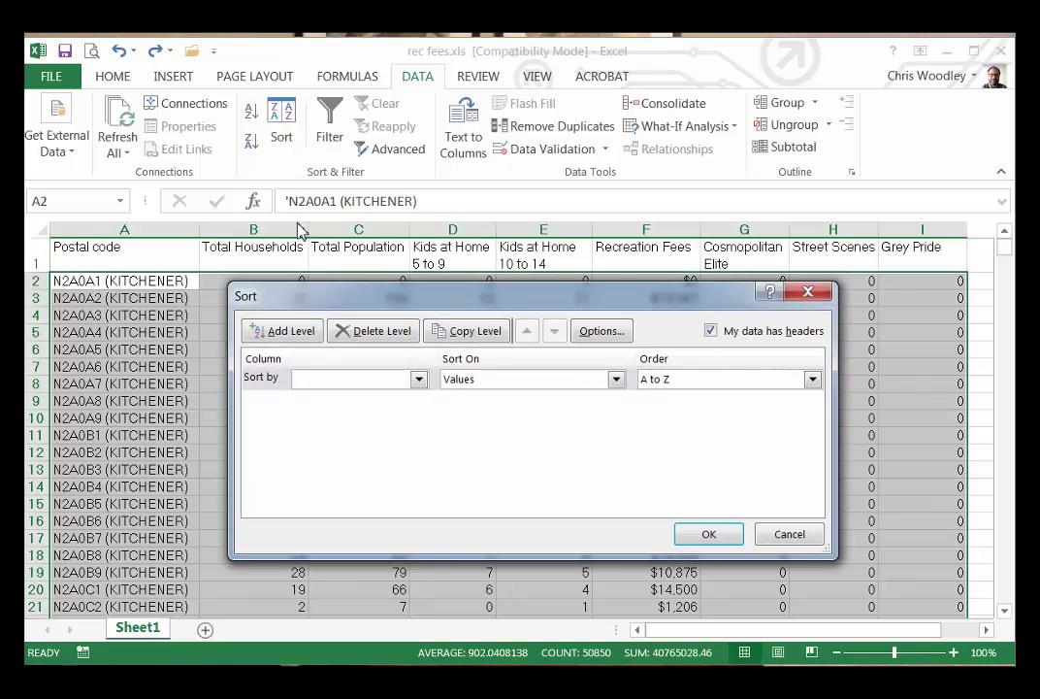
{"action": "left_click", "coordinate": [419, 379]}
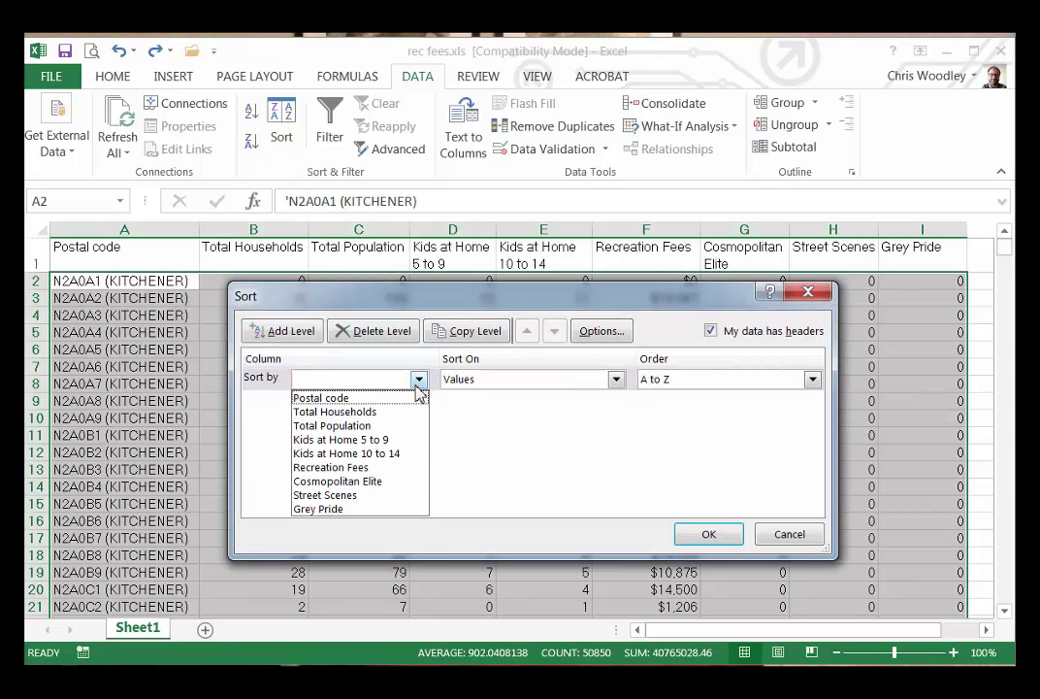
{"action": "left_click", "coordinate": [408, 467]}
{"action": "left_click", "coordinate": [718, 380]}
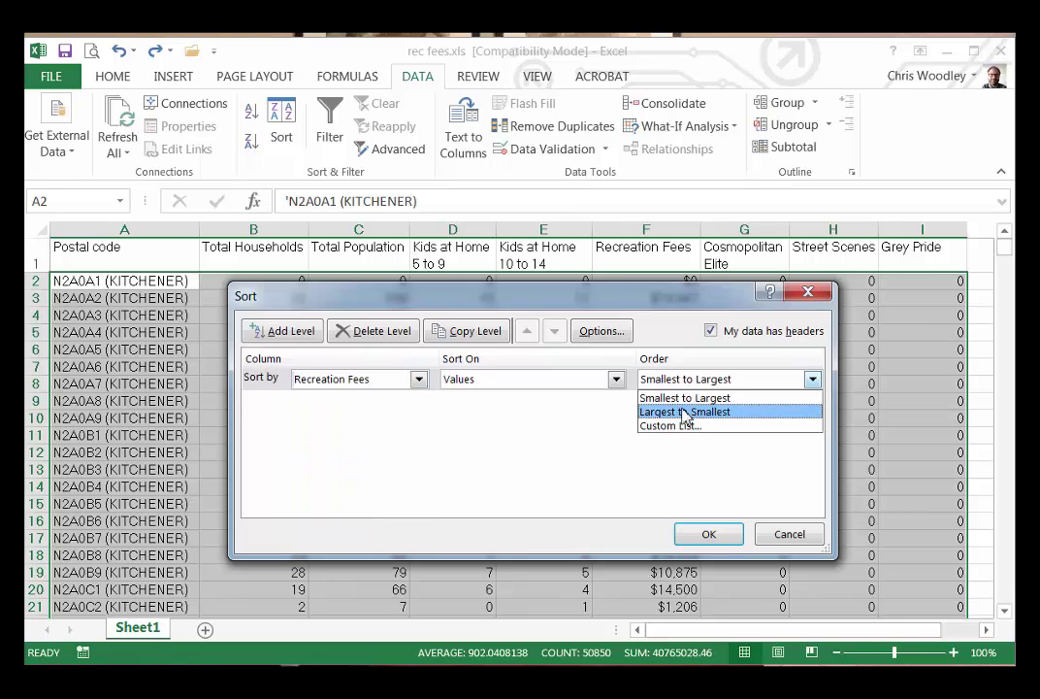
{"action": "left_click", "coordinate": [685, 411]}
{"action": "left_click", "coordinate": [707, 533]}
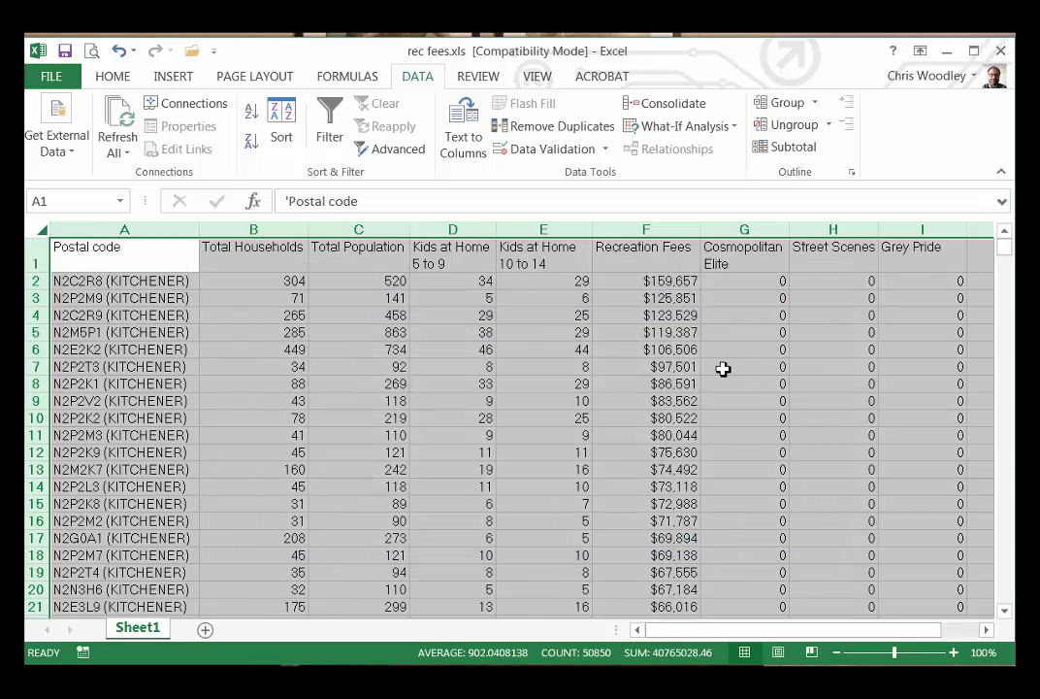
- Select the top-ranked row to check the highest Recreation Fees value
{"action": "left_click", "coordinate": [723, 368]}
{"action": "left_click", "coordinate": [665, 286]}
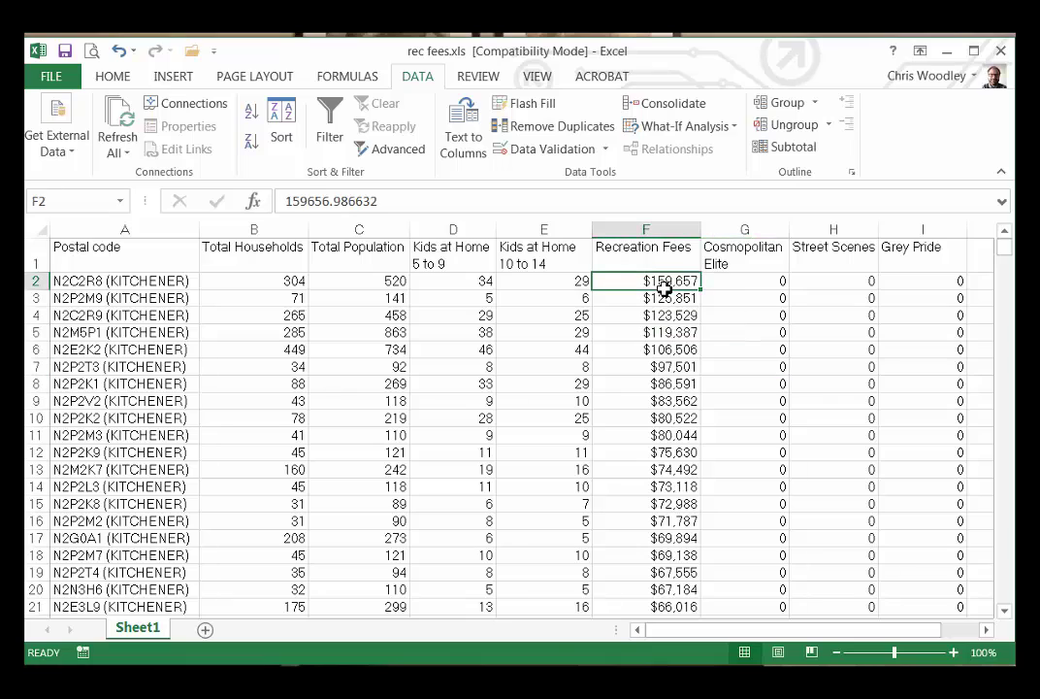
{"action": "left_click_drag", "start_coordinate": [665, 288], "coordinate": [99, 281]}
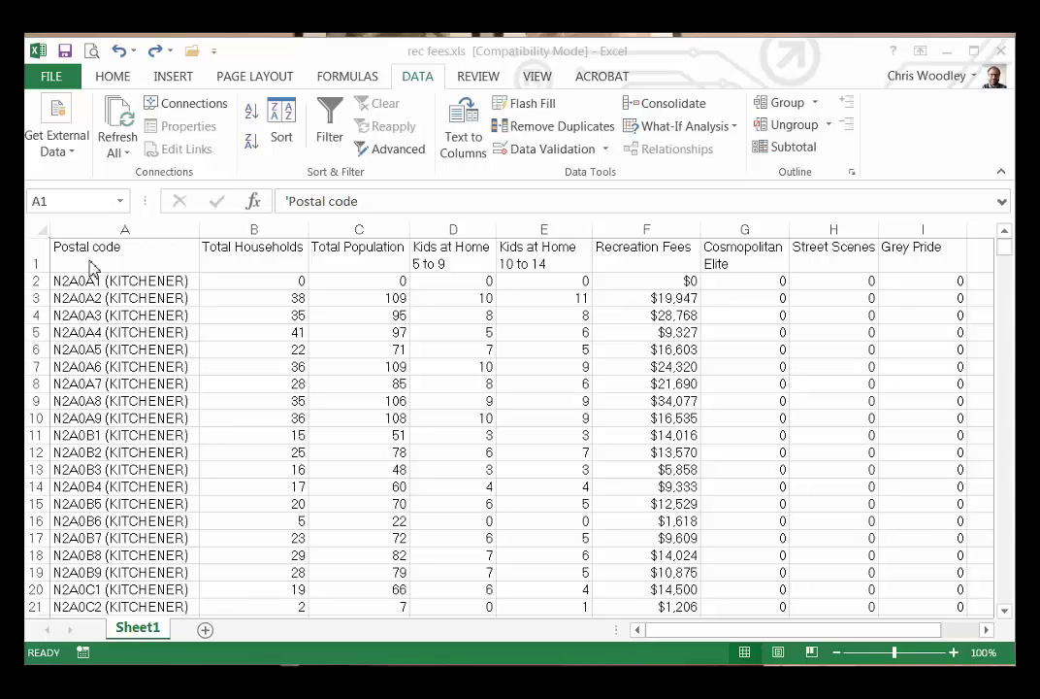
- Copy range A1:I50 (headers plus top 49 rows) and switch to BatchGeo in Chrome
{"action": "left_click_drag", "start_coordinate": [123, 255], "coordinate": [915, 467]}
{"action": "right_click", "coordinate": [511, 318]}
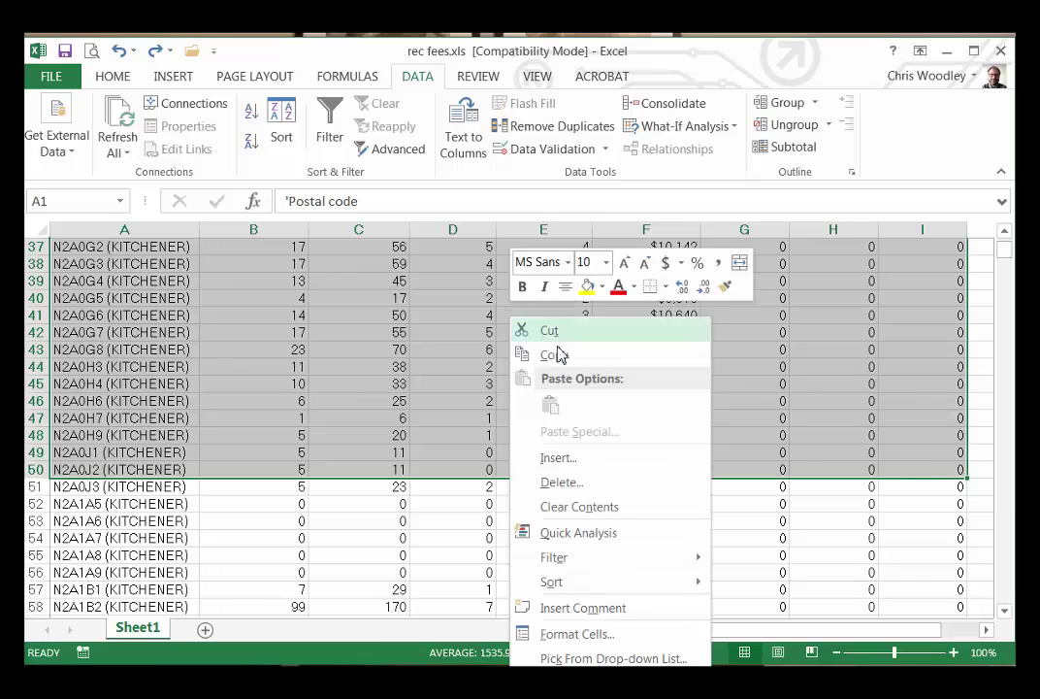
{"action": "left_click", "coordinate": [559, 355]}
{"action": "scroll", "coordinate": [557, 355], "scroll_direction": "up", "scroll_amount": 12}
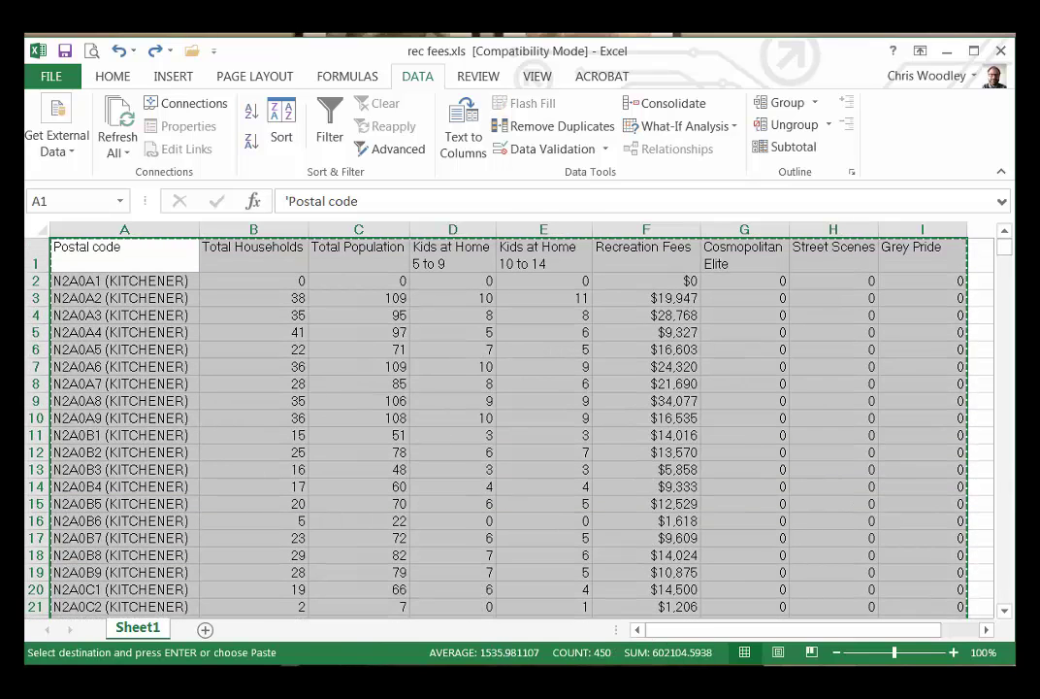
{"action": "key", "text": "alt+Tab"}
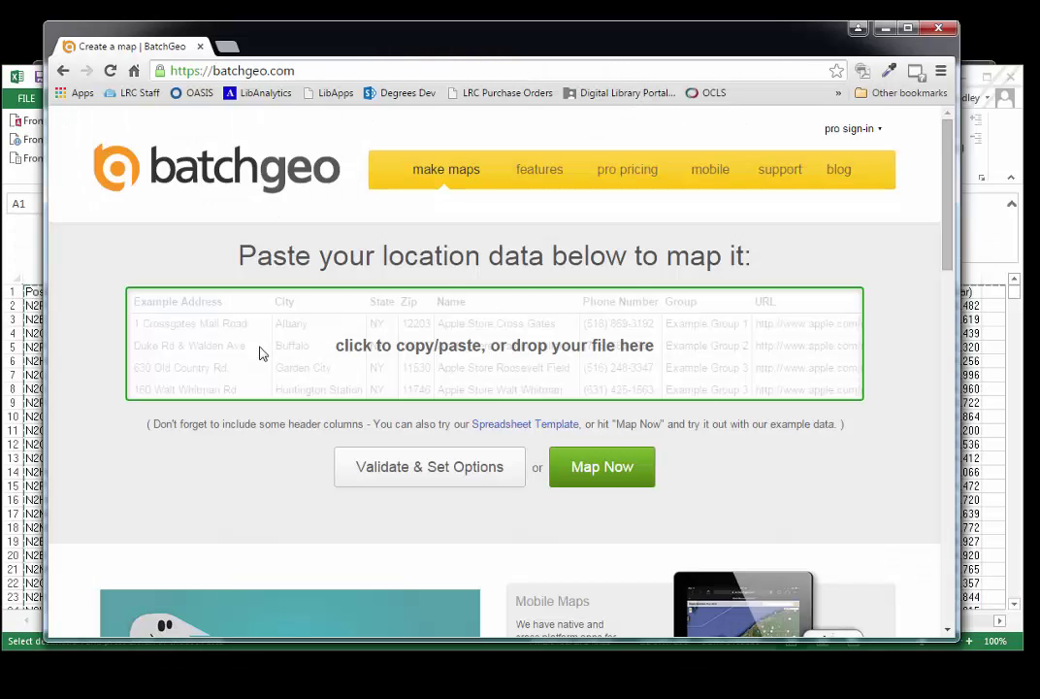
- Paste the copied 50 rows into BatchGeo, validate the options, and make the map
{"action": "left_click", "coordinate": [481, 362]}
{"action": "key", "text": "ctrl+v"}
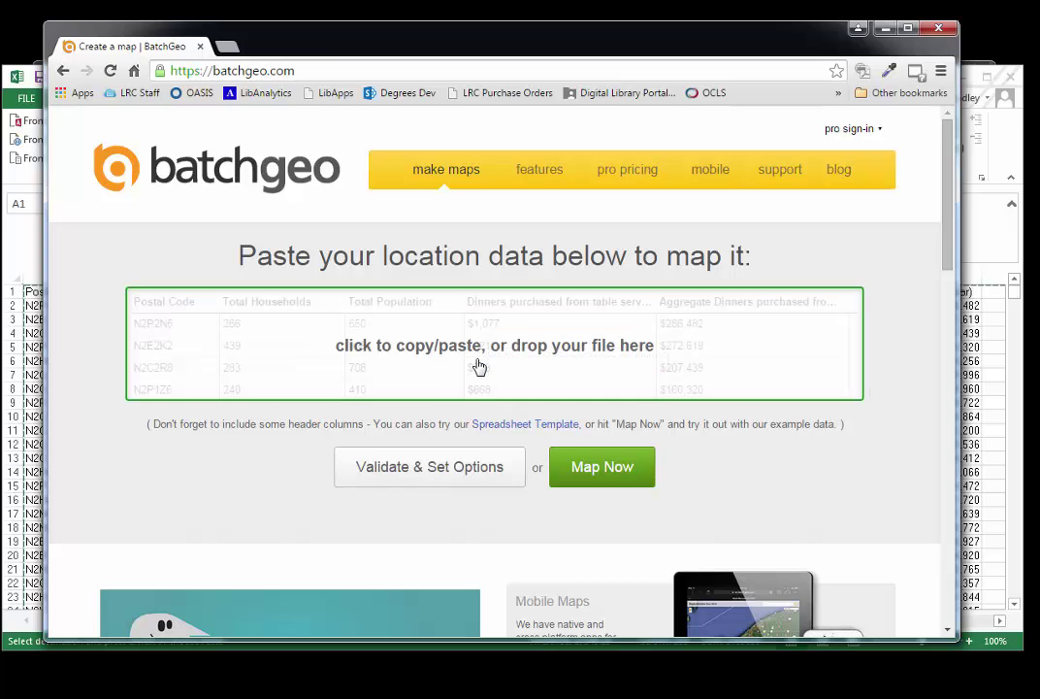
{"action": "left_click", "coordinate": [474, 470]}
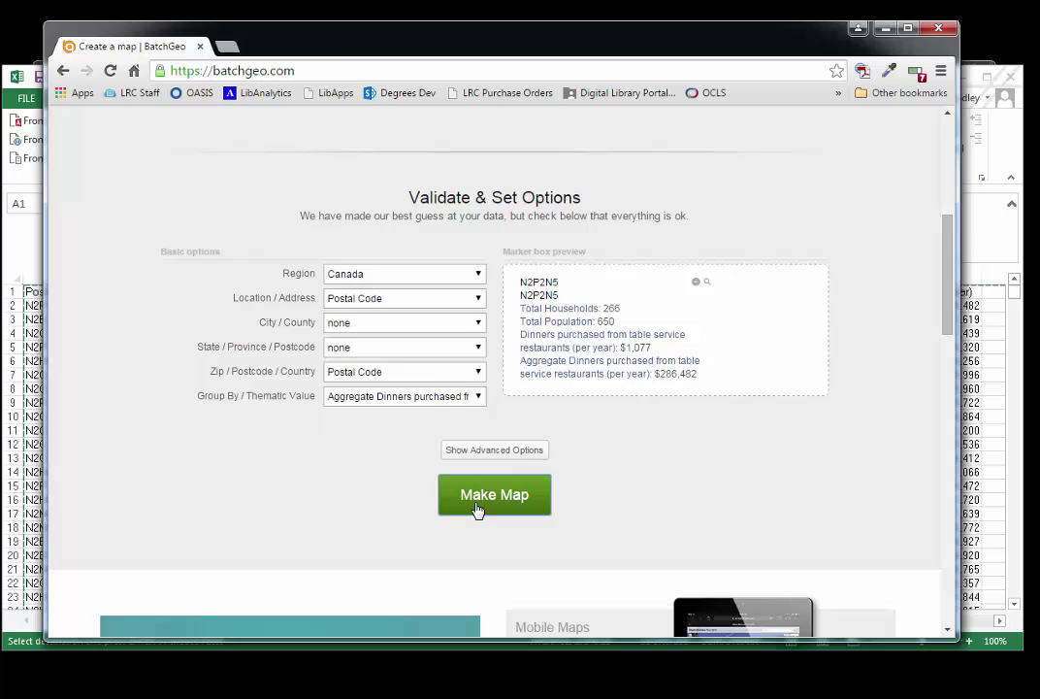
{"action": "left_click", "coordinate": [477, 511]}
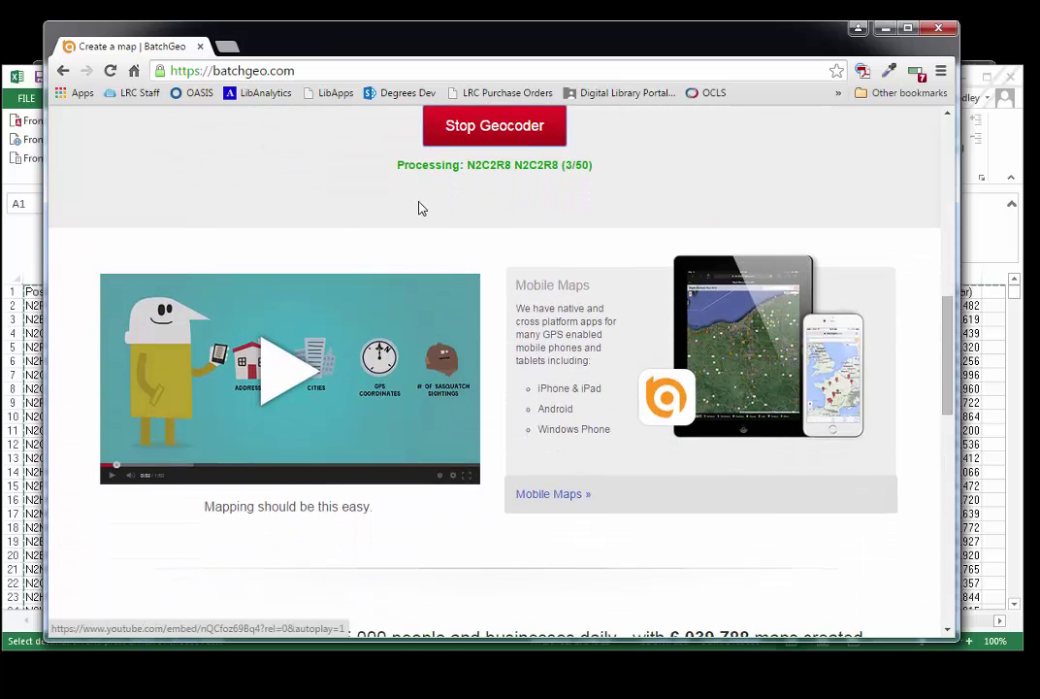